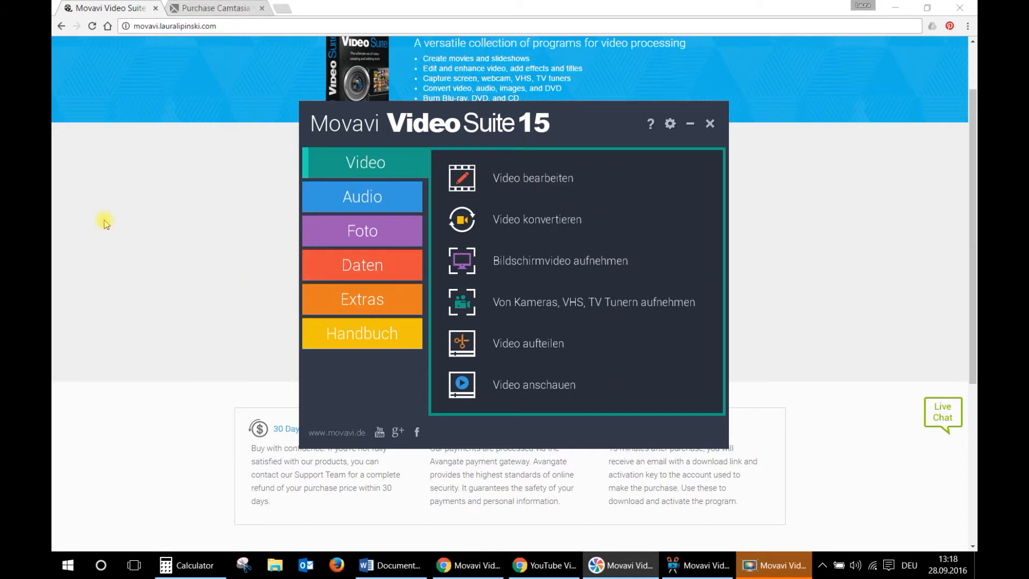
Compare the Camtasia Studio purchase page with the Movavi Video Suite license pricing page
click(182, 7)
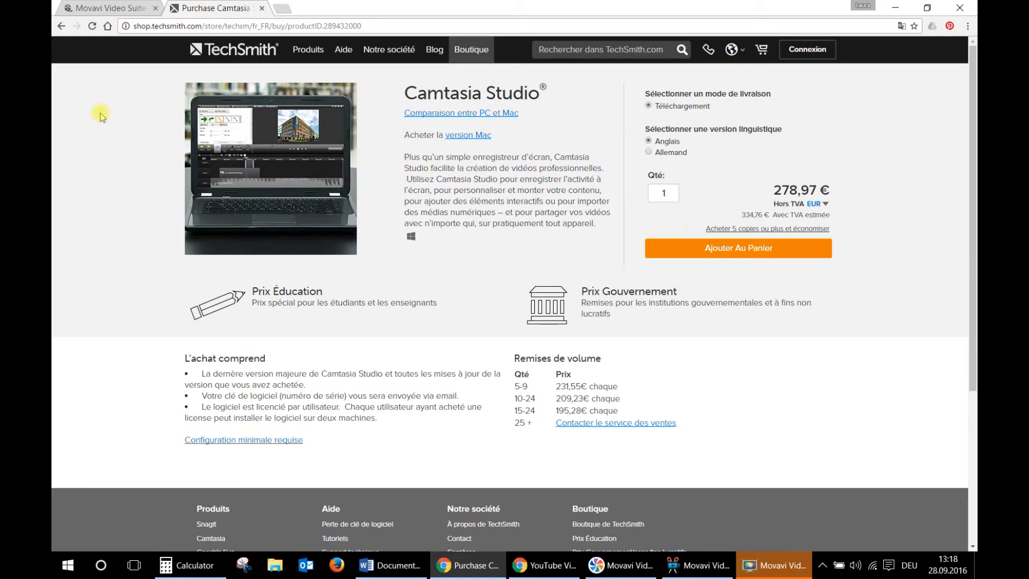
click(106, 7)
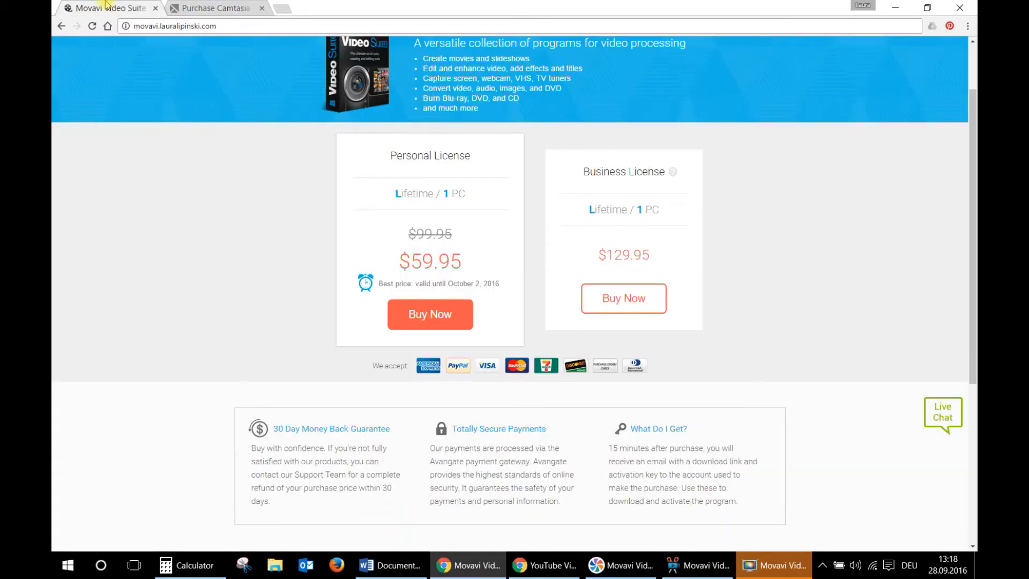
scroll(239, 328, up, 3)
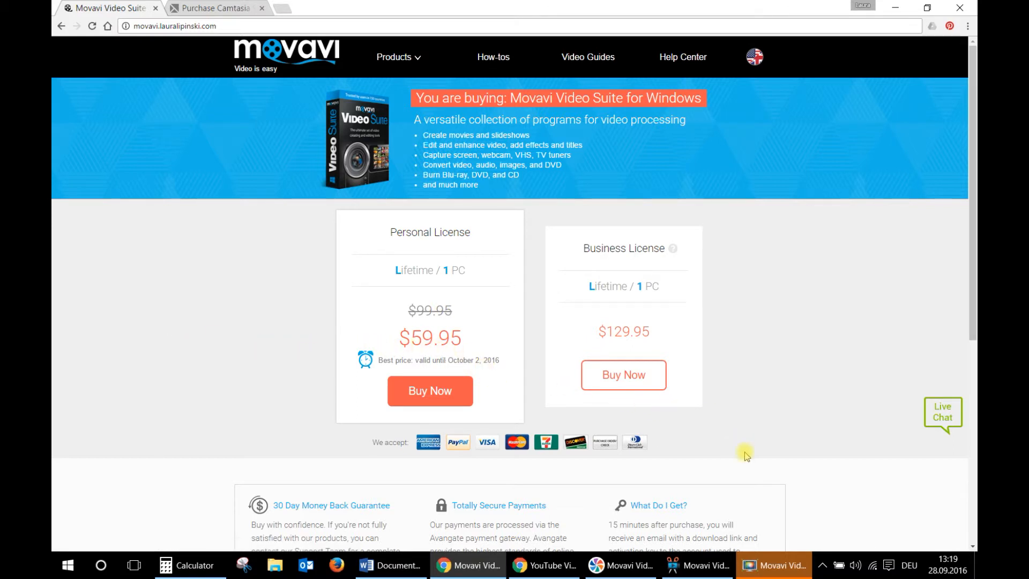
Switch to the Movavi Video Suite editor project and get the screencast recorder window out of the way
click(772, 565)
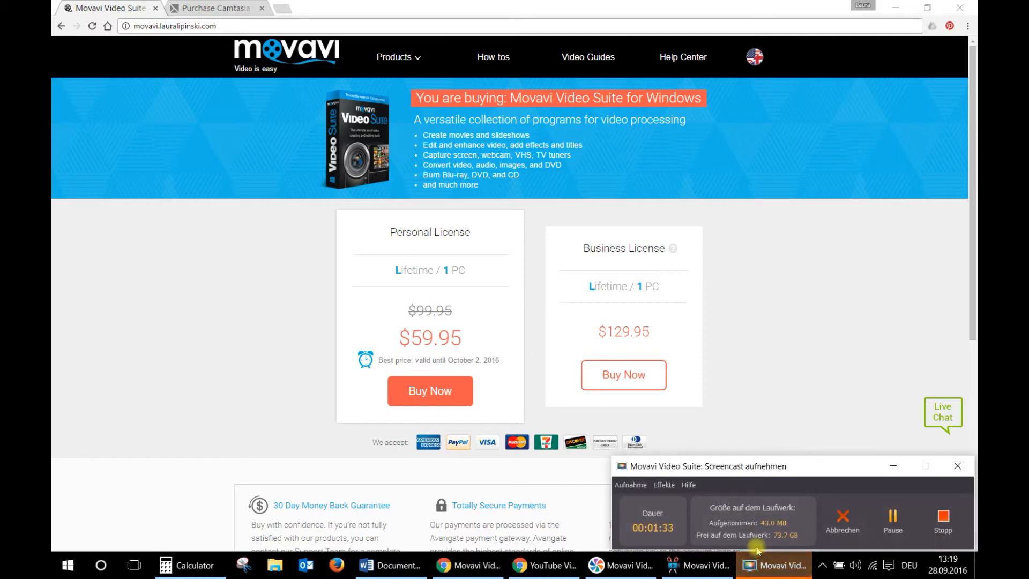
click(700, 569)
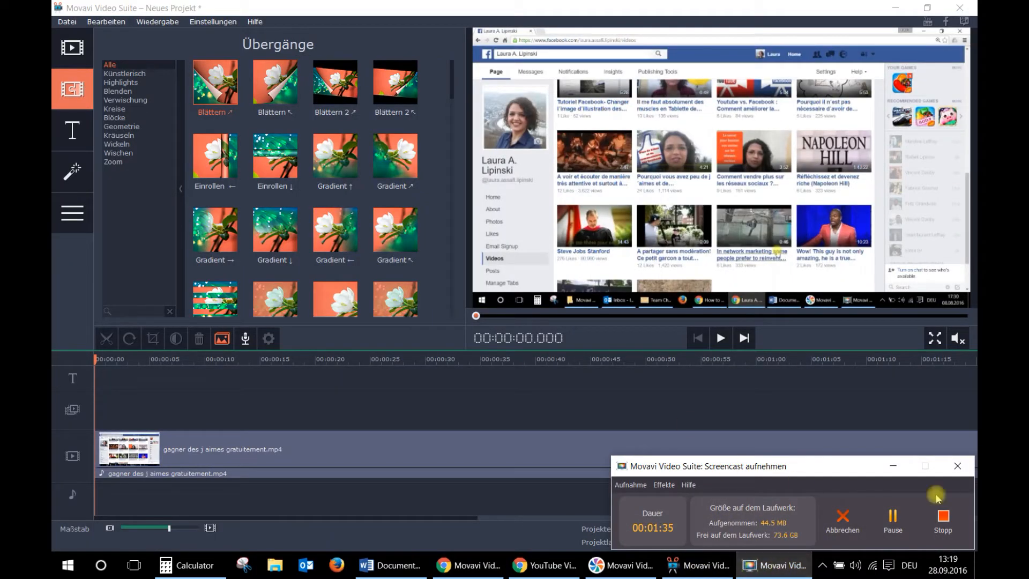
click(906, 469)
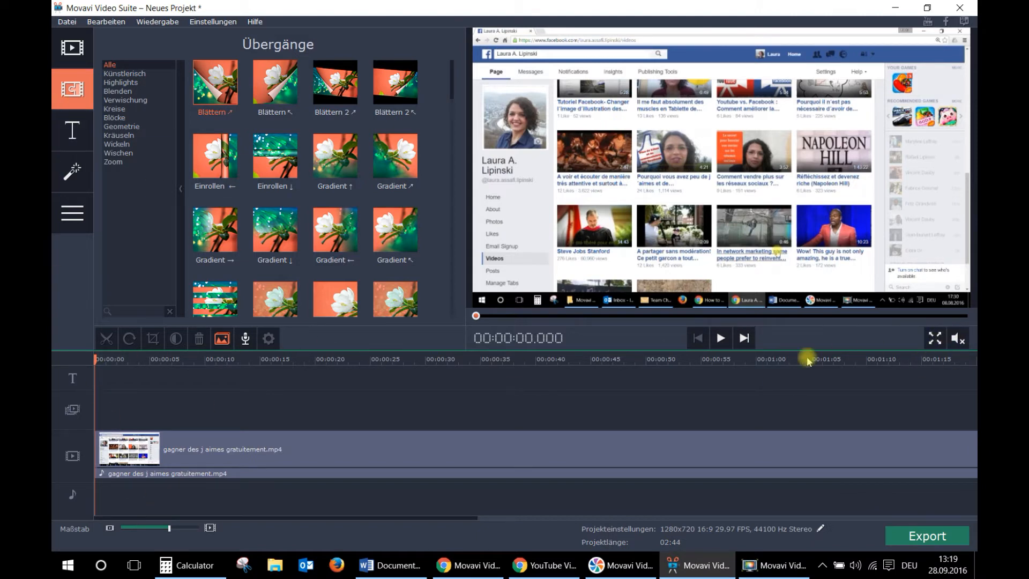
Play the video, split the clip at about 3 seconds and delete the short opening piece
click(721, 337)
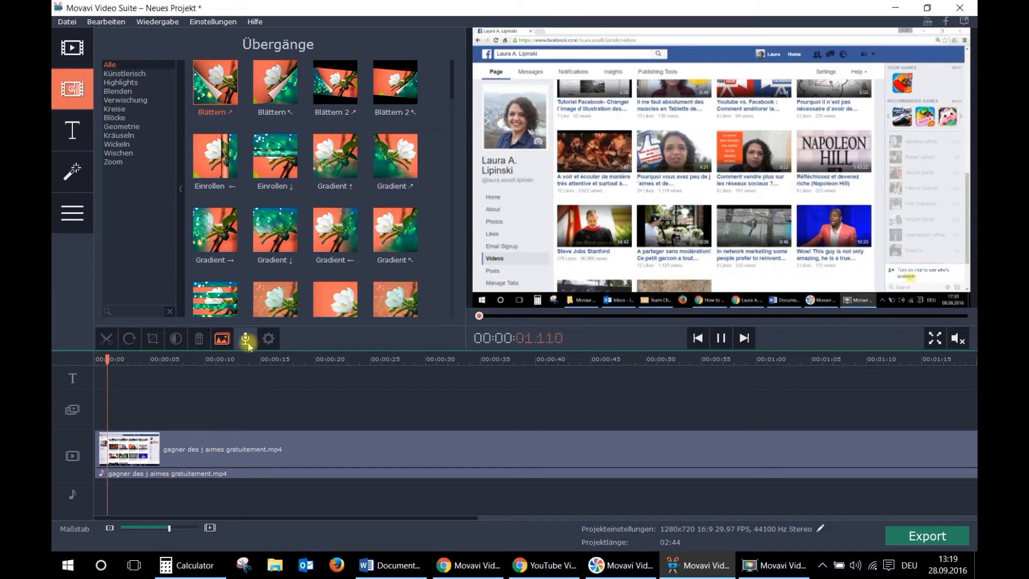
click(102, 448)
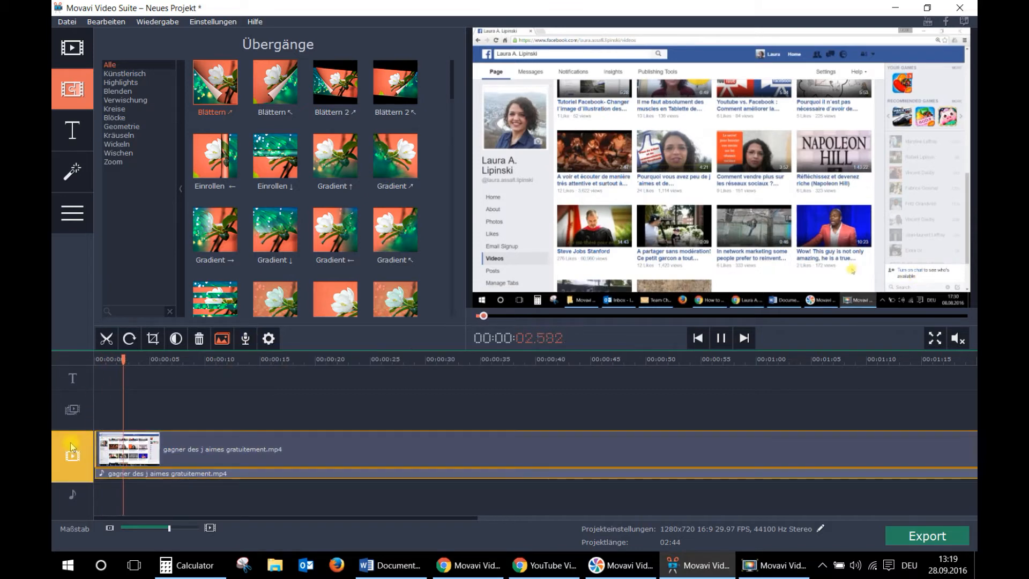
click(106, 338)
click(118, 460)
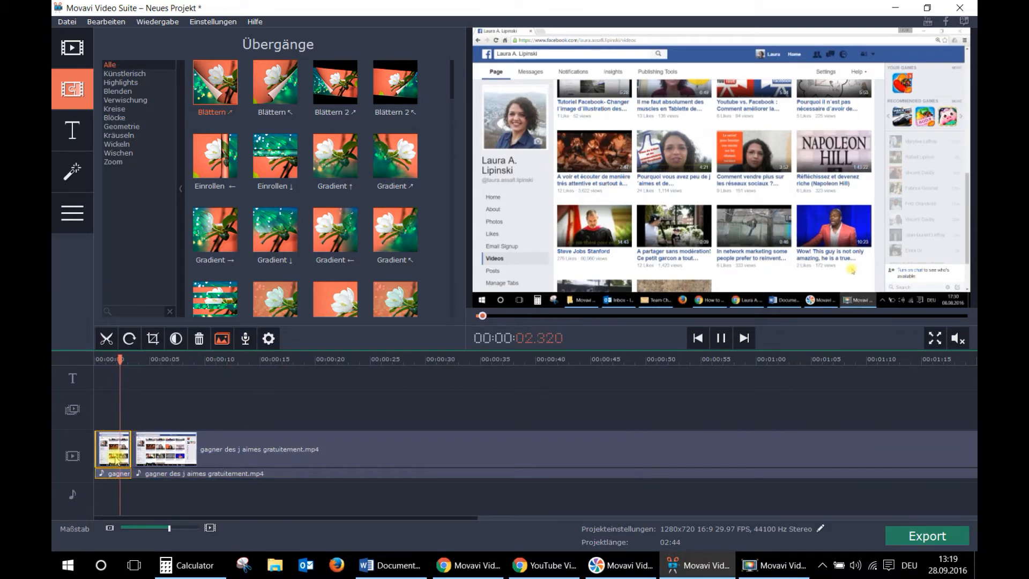
key(Delete)
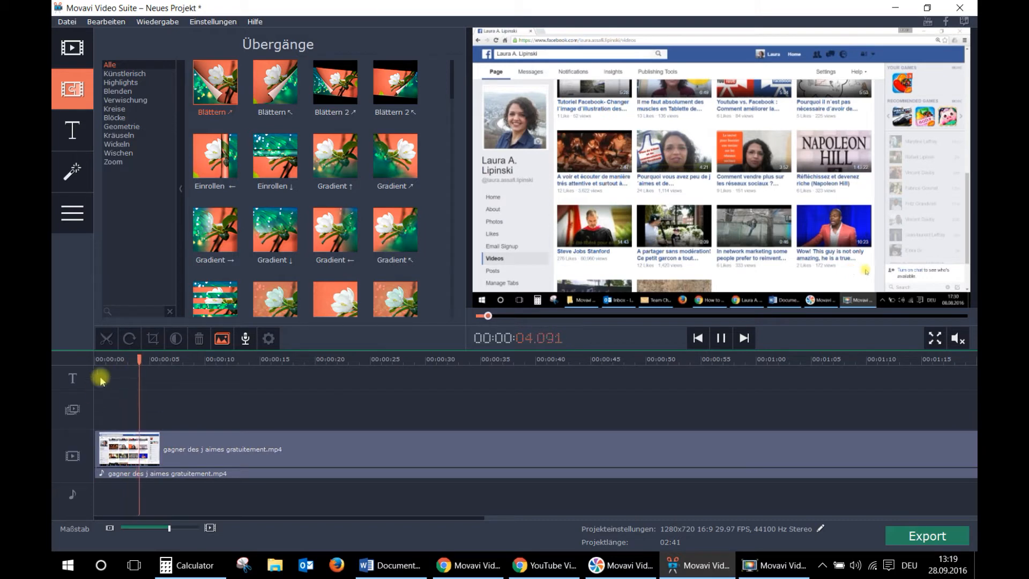
Go back to the start, select the clip and split it at about 32 seconds
drag(151, 359, 81, 361)
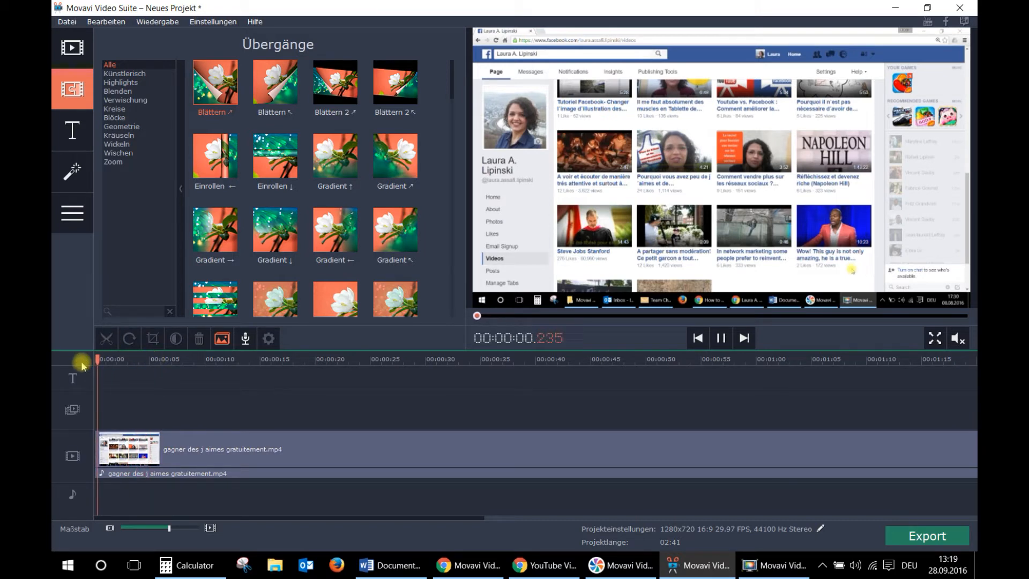
click(73, 455)
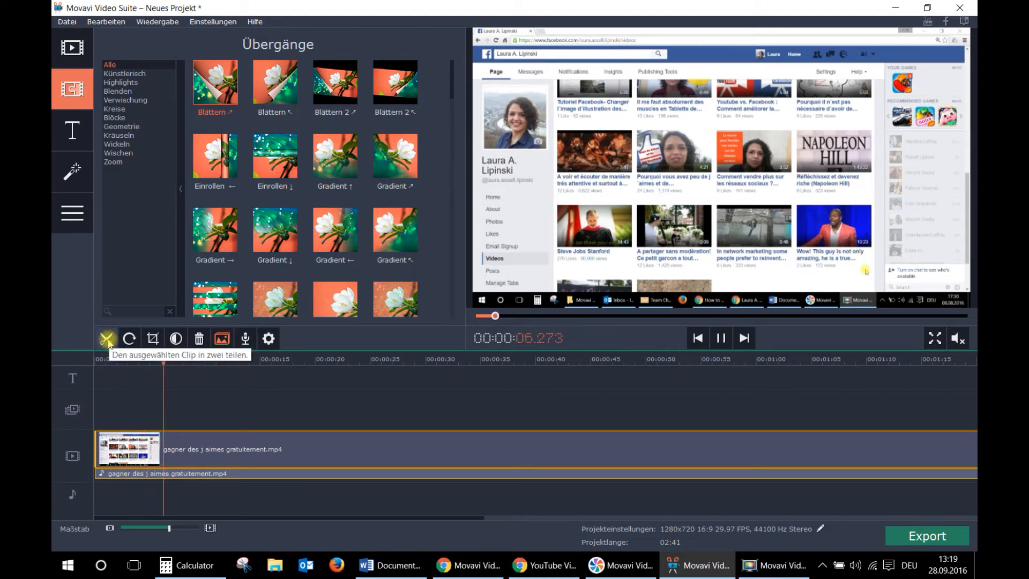
drag(181, 360, 421, 360)
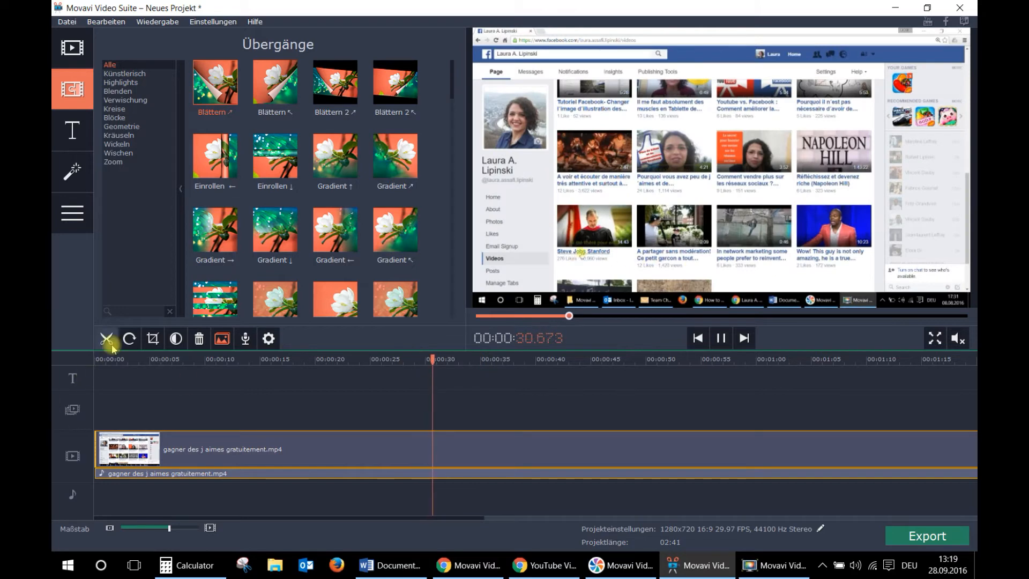
click(107, 340)
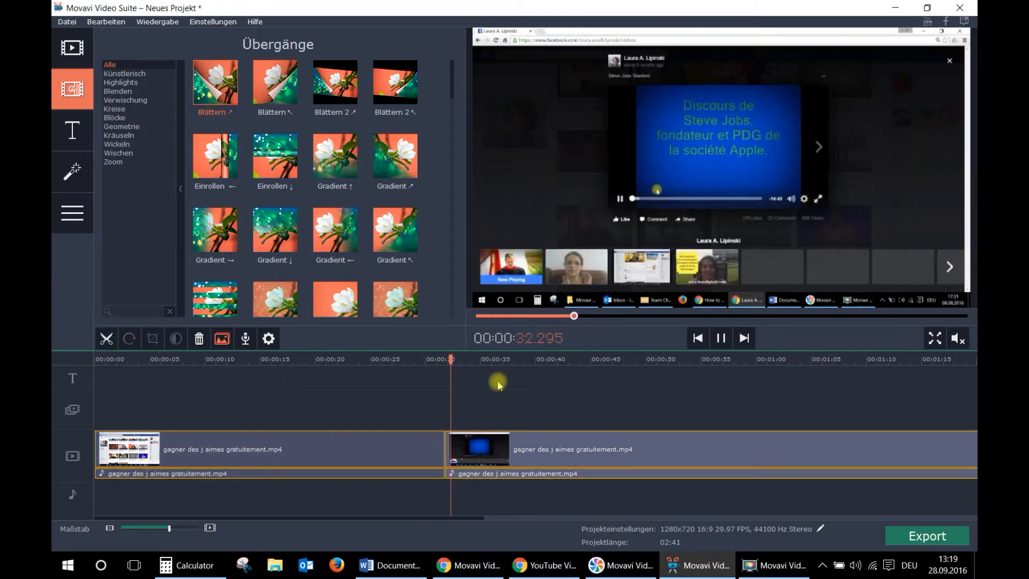
Place the Einrollen ← transition between the two clips and play it back from about 29 seconds
drag(458, 361, 412, 359)
click(721, 338)
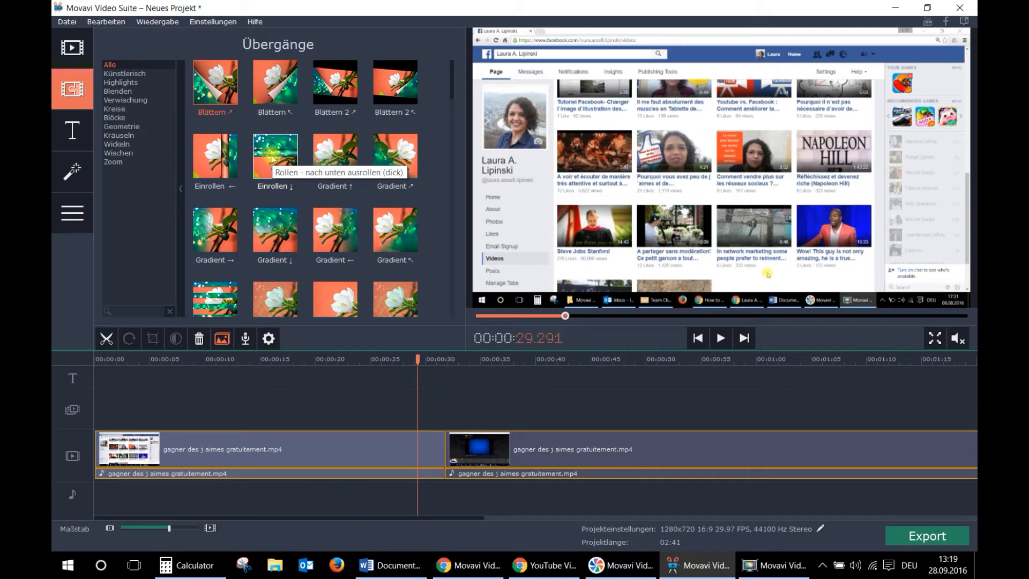
drag(214, 156, 436, 387)
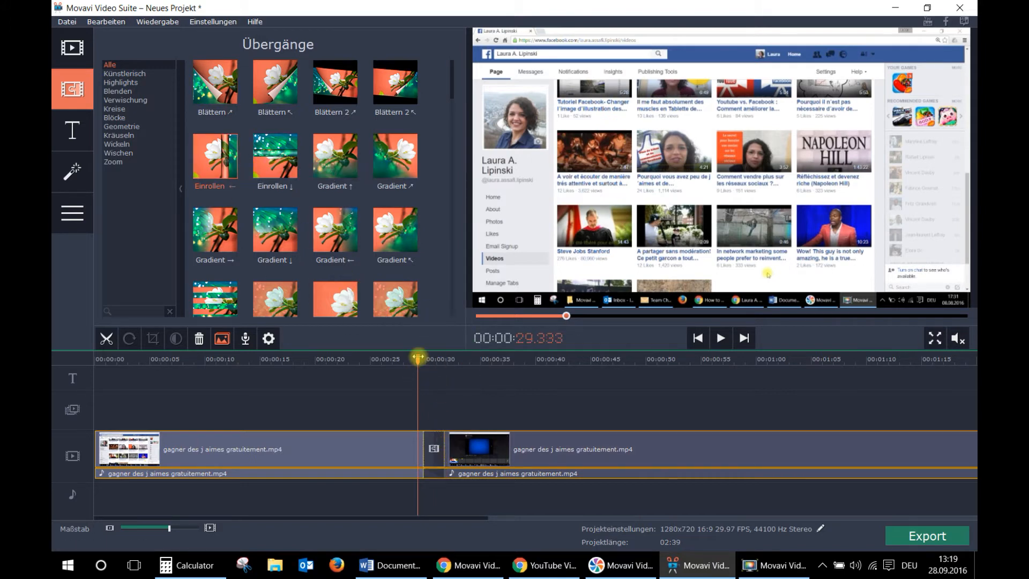
click(721, 338)
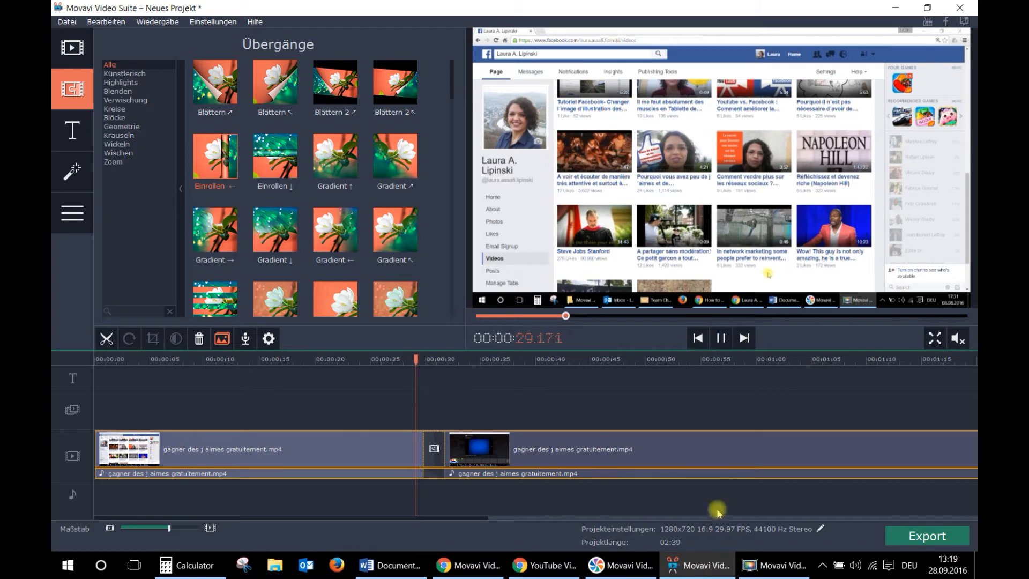
mouse_move(702, 565)
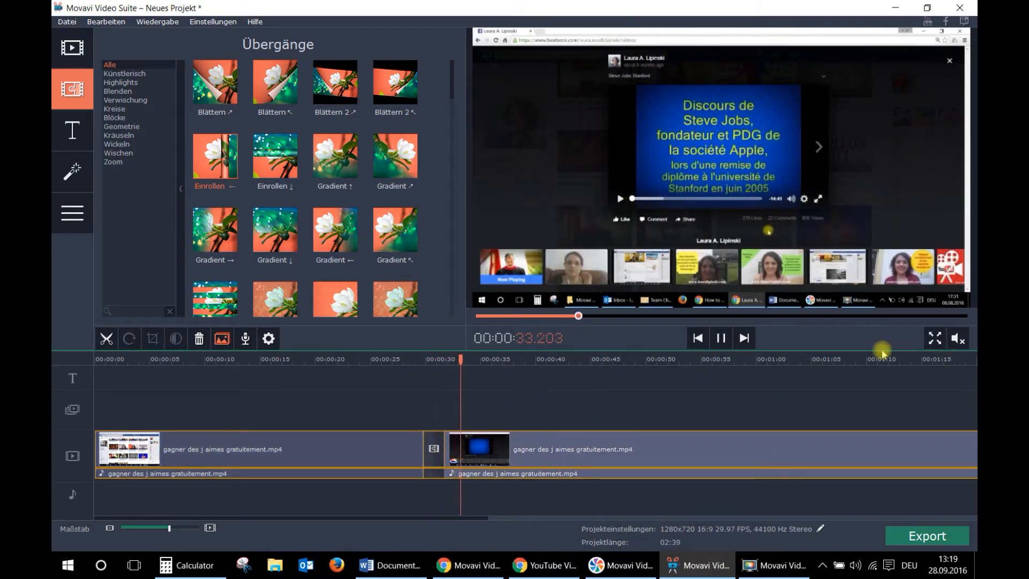
click(721, 338)
Display all filters and apply Alter Film - SW to the second clip
click(75, 170)
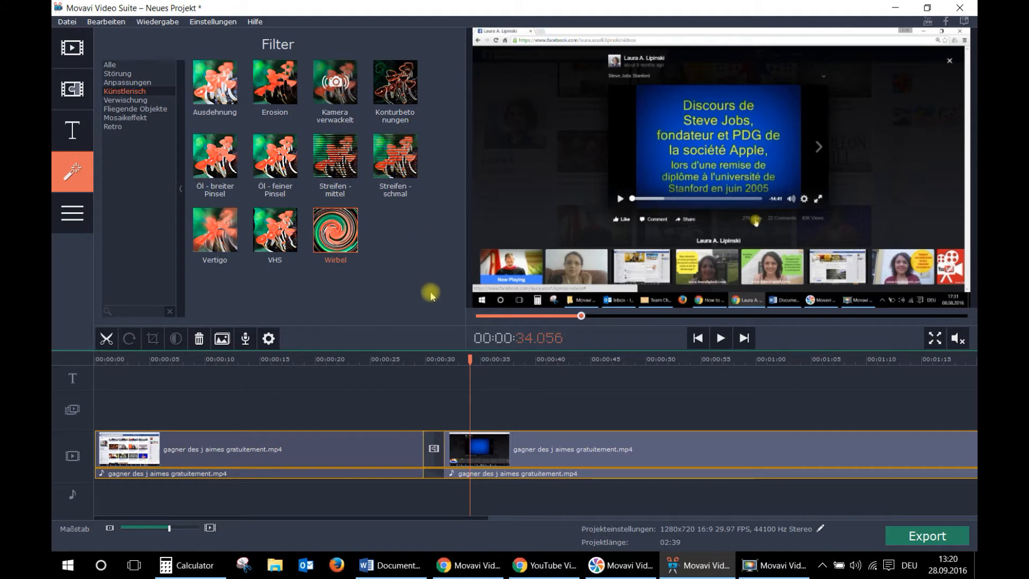
click(110, 64)
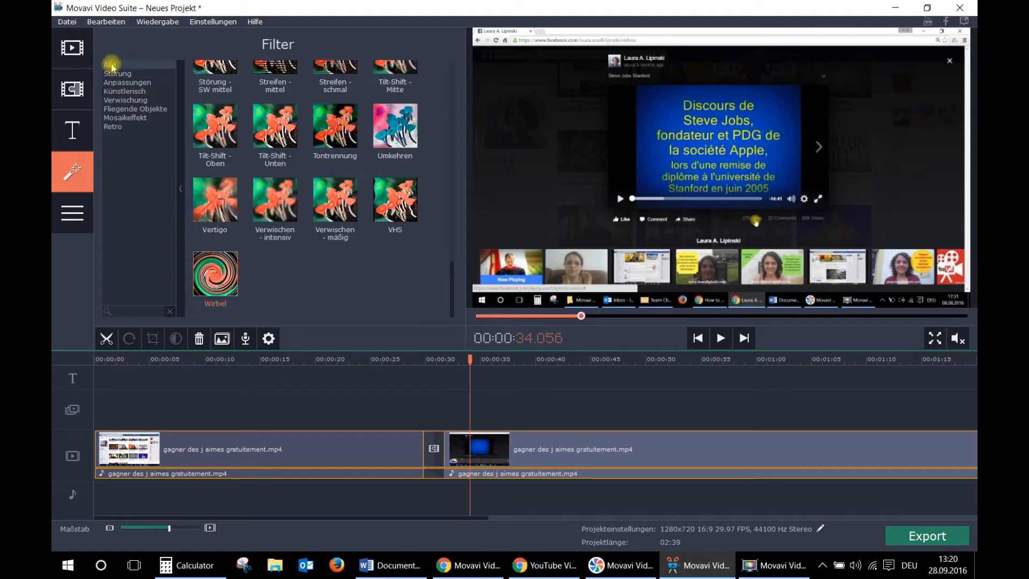
scroll(337, 212, up, 10)
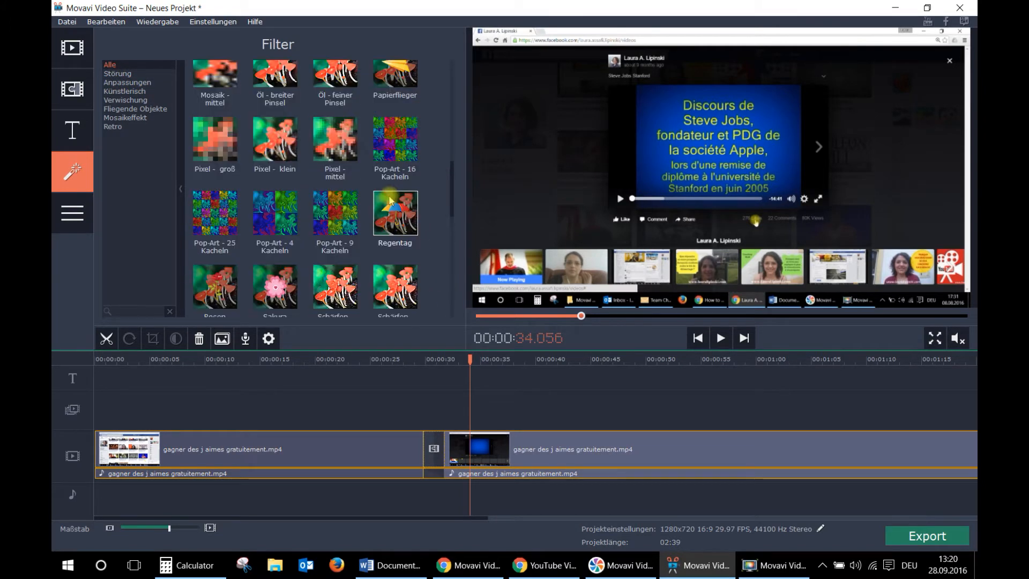
scroll(389, 200, up, 3)
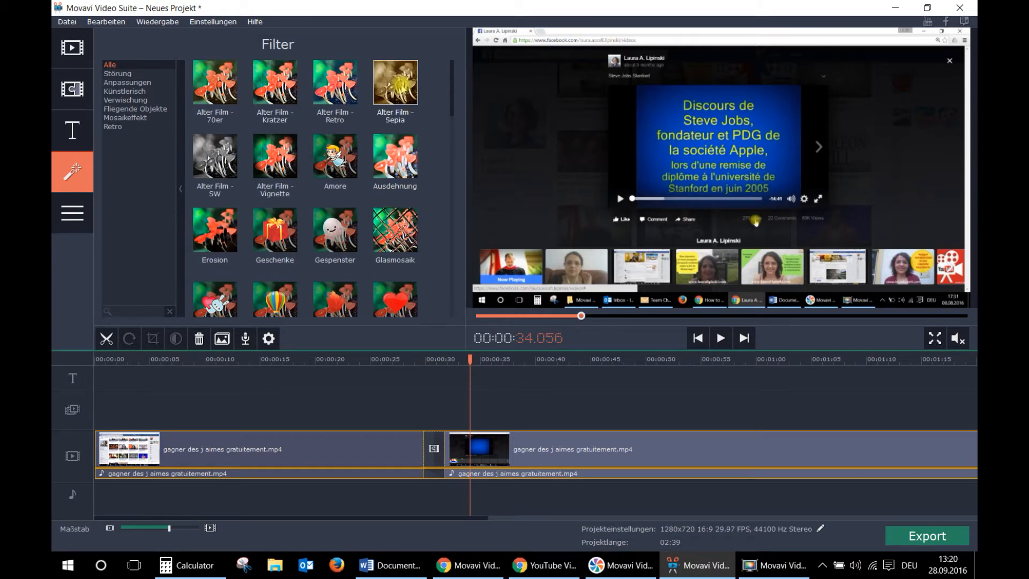
drag(215, 155, 453, 454)
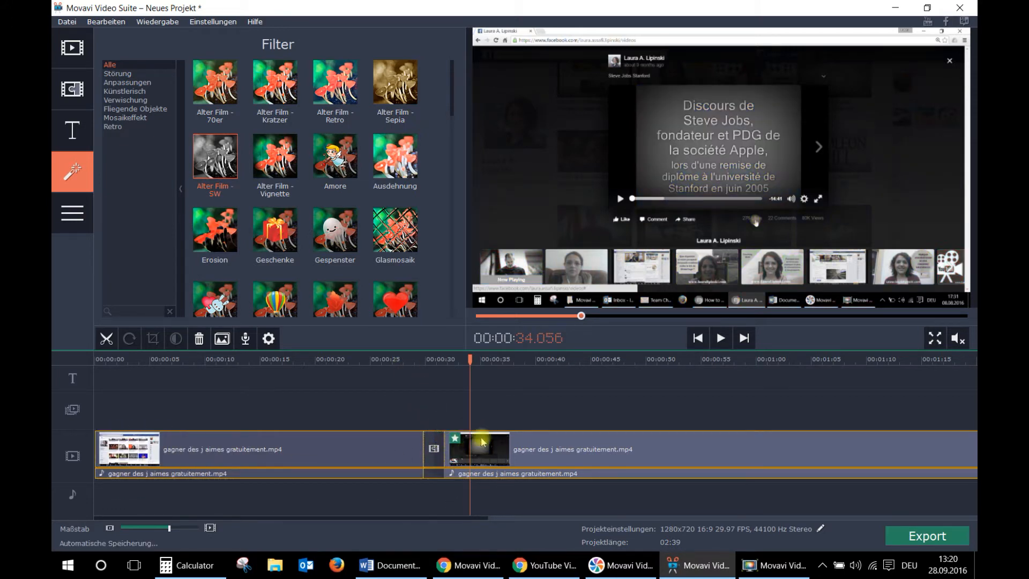
Play the video from about 29 seconds and add the Ausdehnung and Glasmosaik filters to the second clip
drag(471, 360, 416, 345)
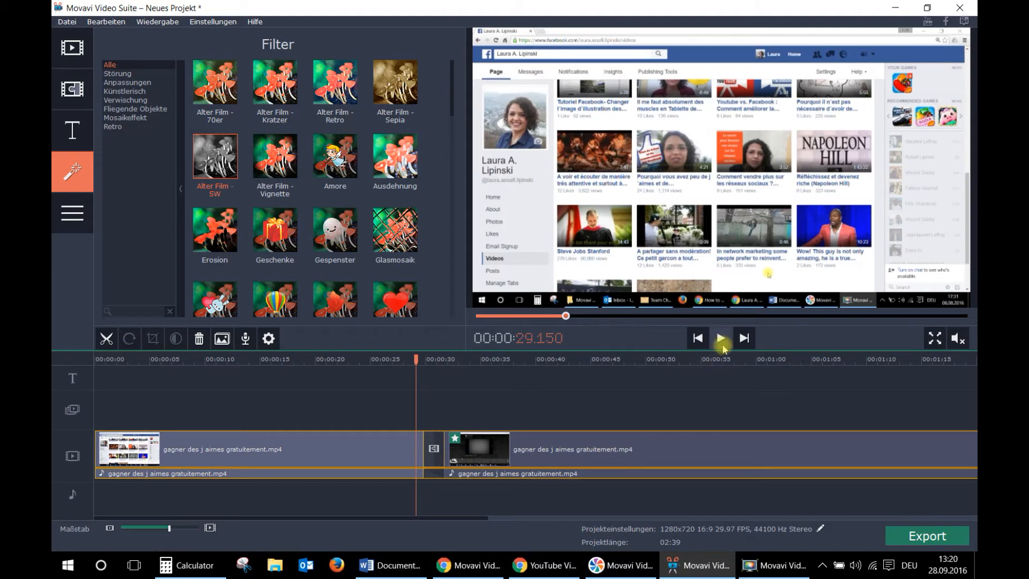
click(718, 337)
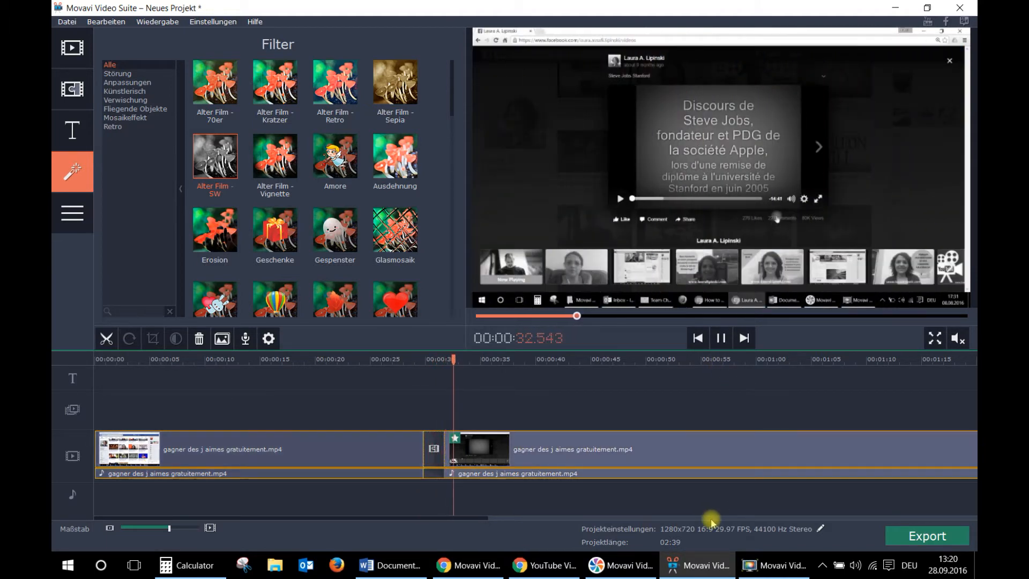
drag(395, 157, 540, 437)
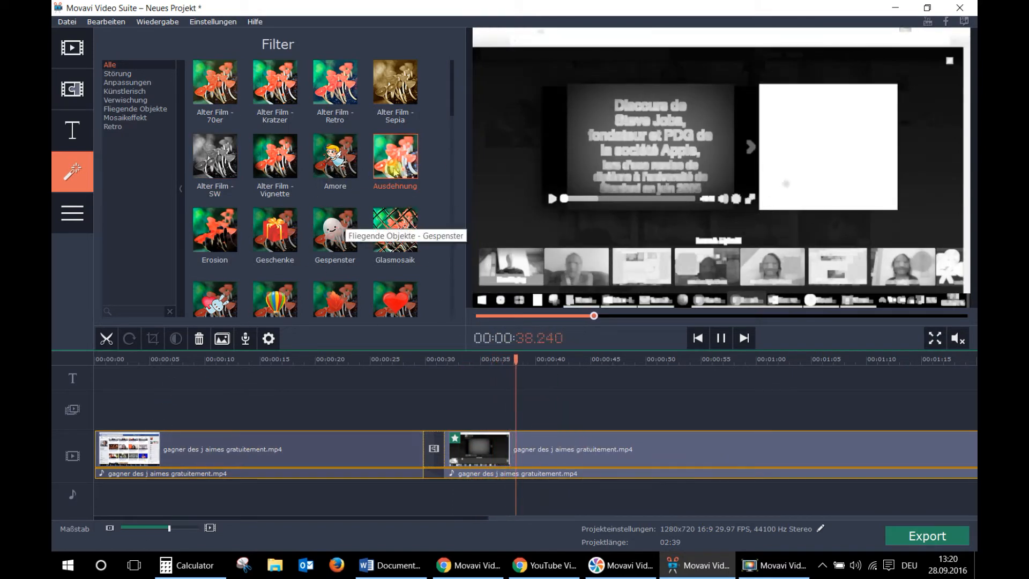
drag(395, 231, 568, 437)
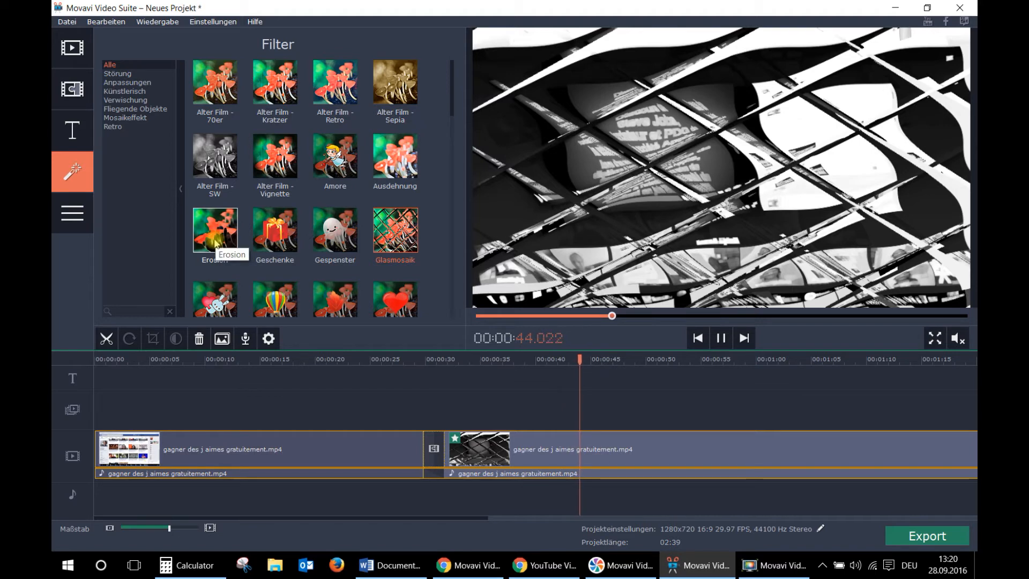
Look through the clip tools for Farbanpassungen, Zuschneiden, and Drehen und wenden
click(74, 215)
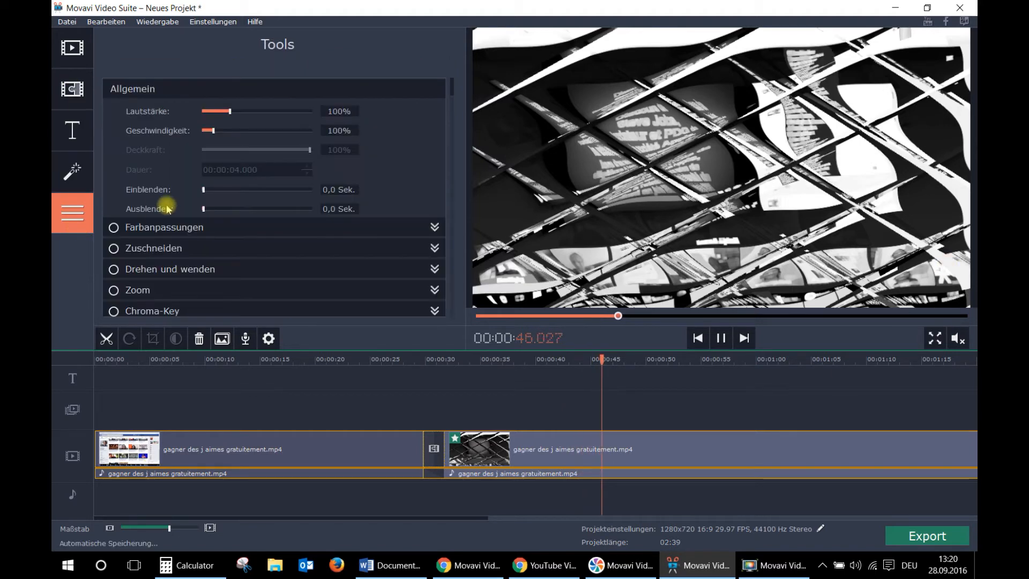
click(172, 228)
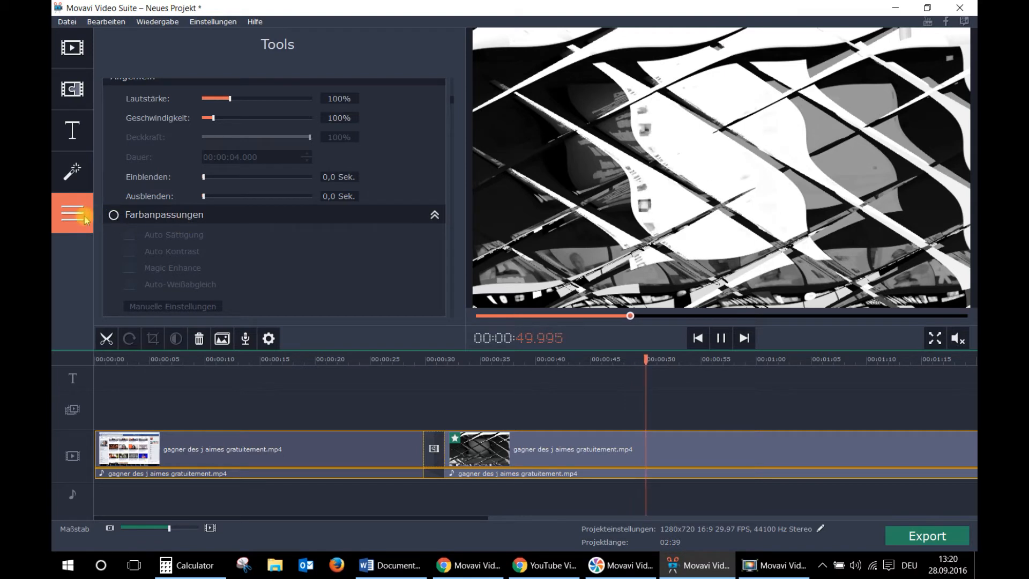
scroll(266, 223, down, 2)
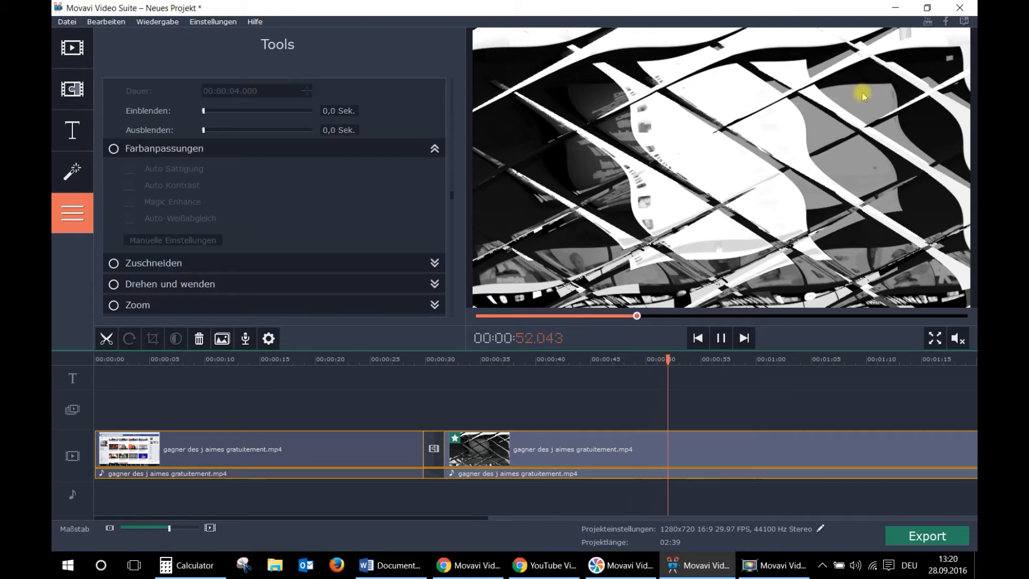
click(152, 261)
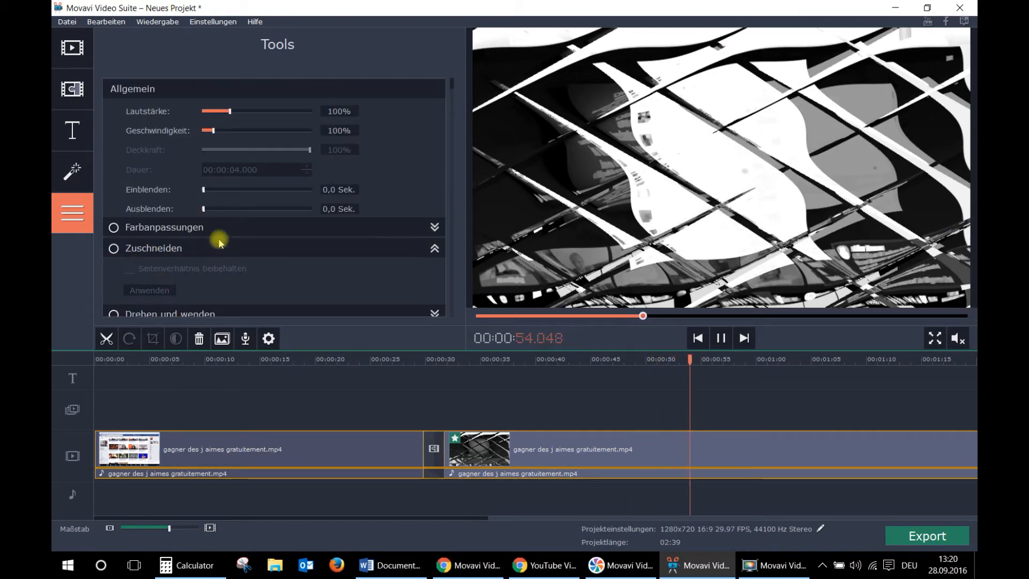
scroll(161, 273, down, 1)
click(157, 282)
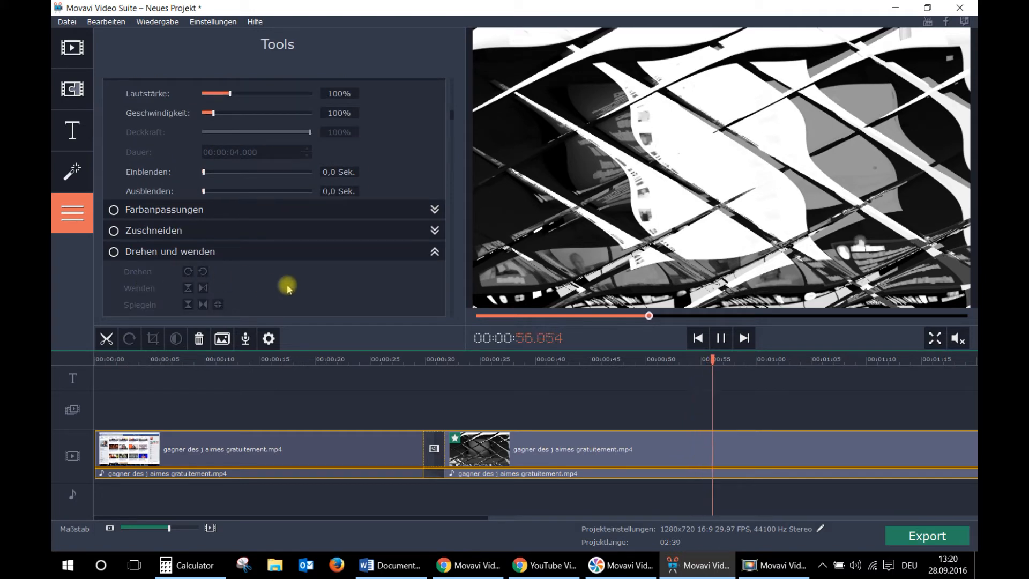
Rotate the second clip clockwise through a full turn and move the playhead near the start of the timeline
click(294, 445)
click(532, 449)
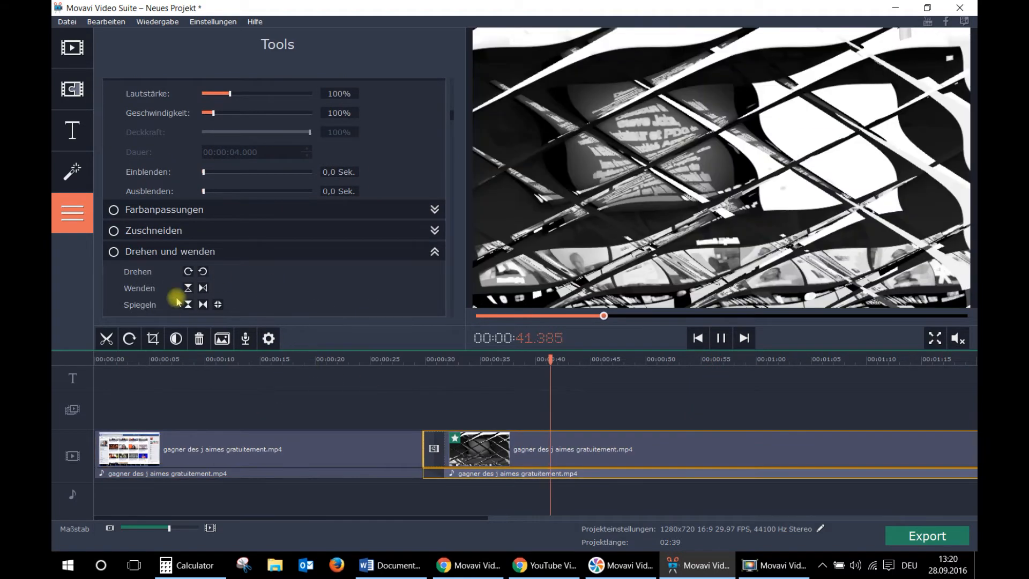
click(189, 272)
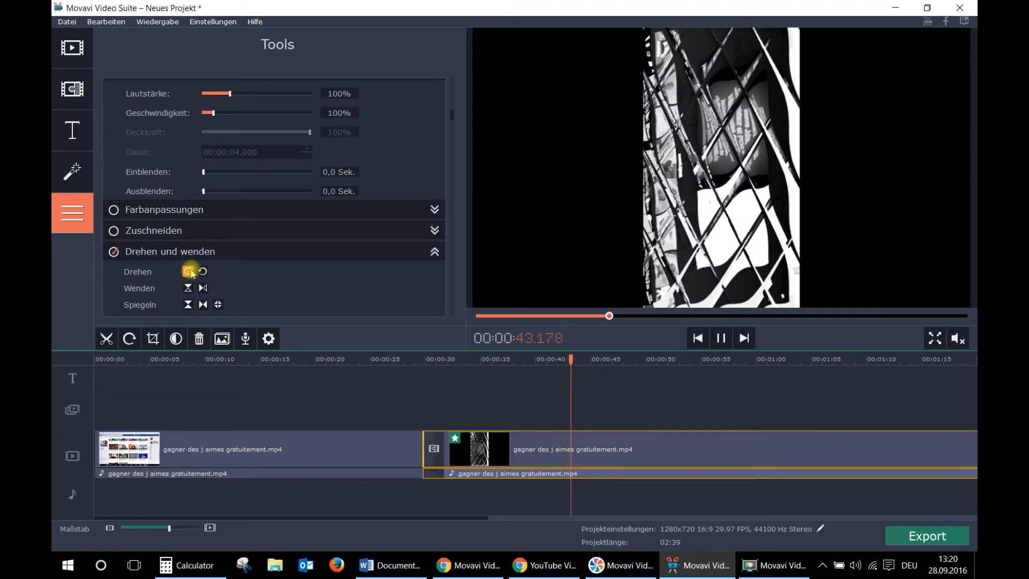
click(190, 271)
drag(584, 358, 117, 347)
click(187, 272)
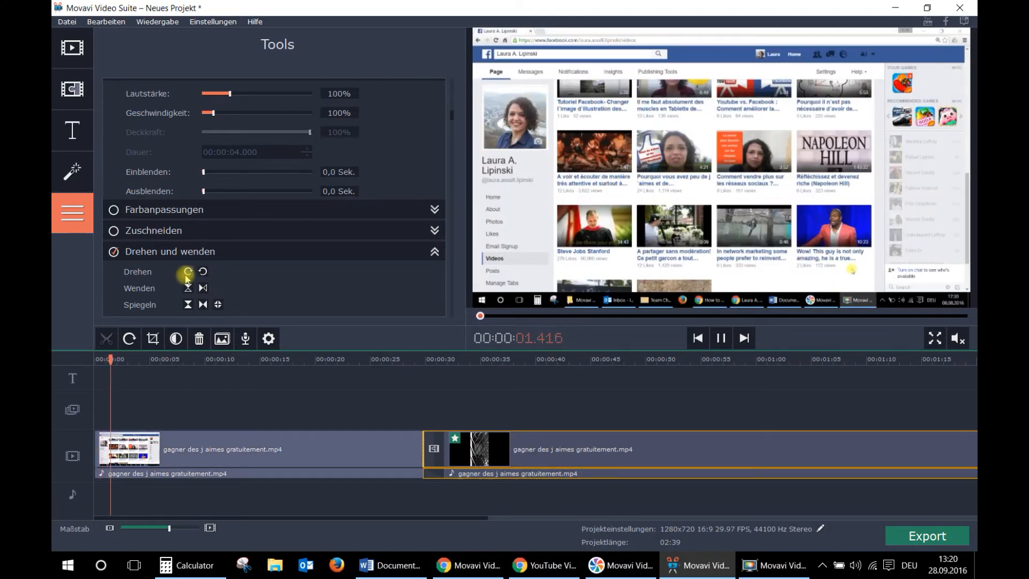
click(188, 272)
Rotate the first clip clockwise through a full turn, trying the vertical flip along the way
click(202, 456)
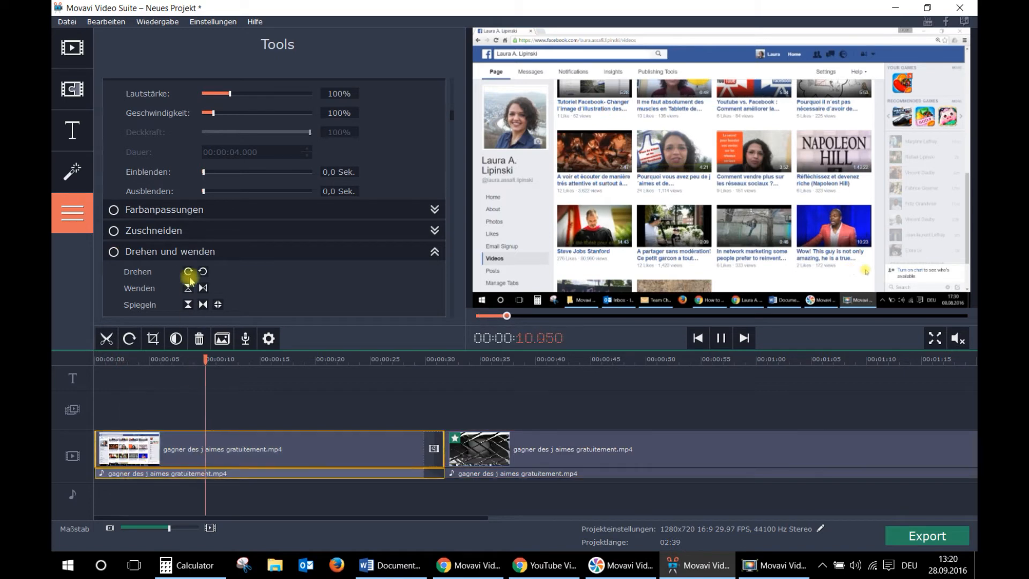
click(187, 272)
click(187, 271)
click(187, 272)
click(187, 287)
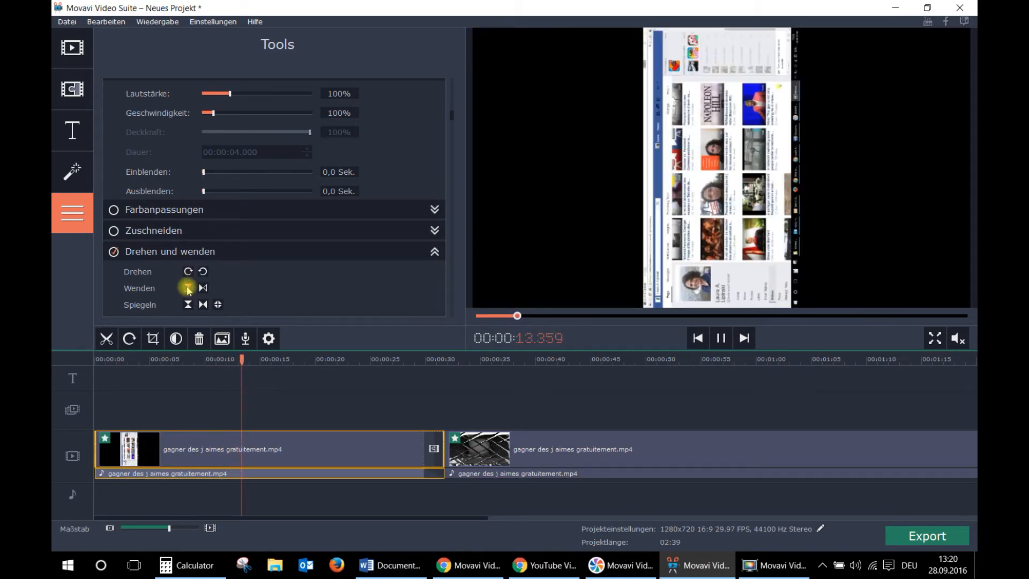
click(188, 288)
click(190, 271)
Try the vertical and horizontal flips on the first clip, reverting each one
click(188, 288)
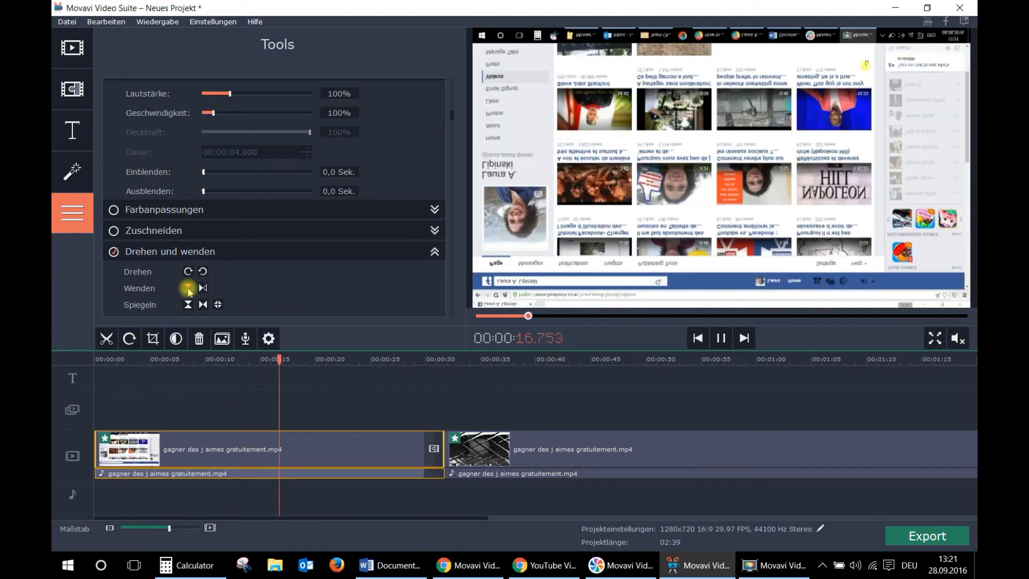
click(188, 287)
click(203, 288)
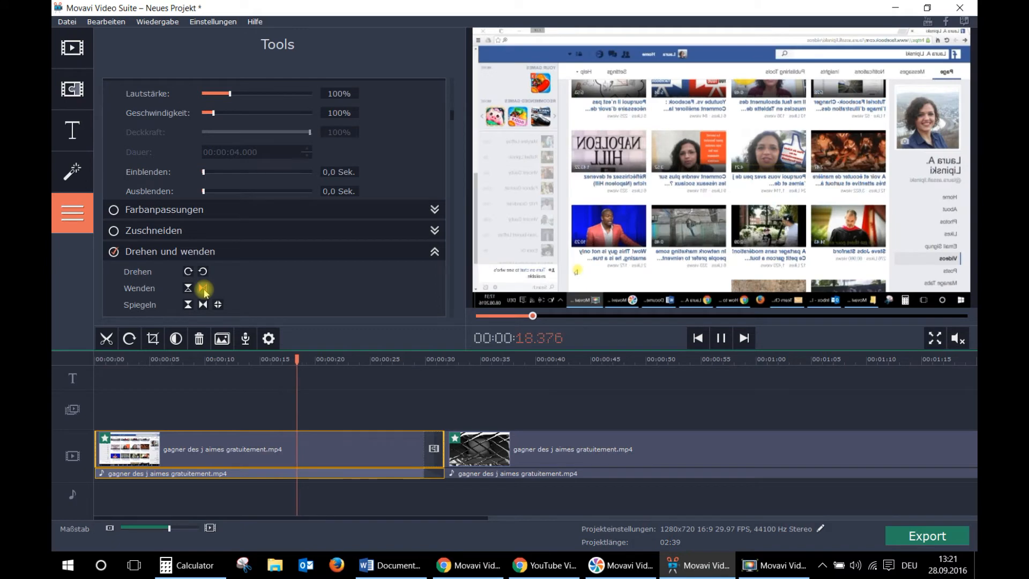
click(203, 288)
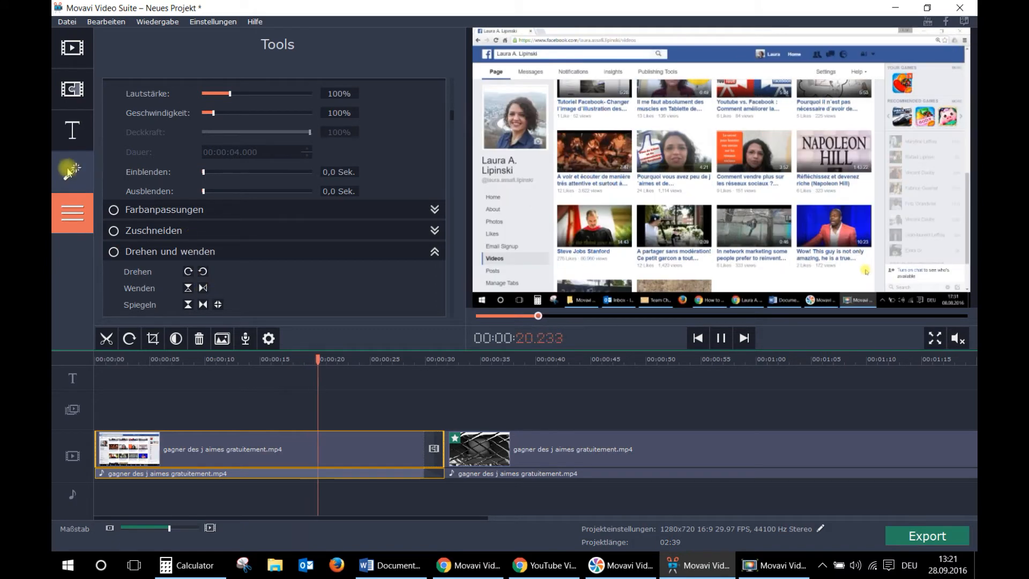
Display the media import options and pause playback at about 24 seconds
click(72, 89)
click(72, 48)
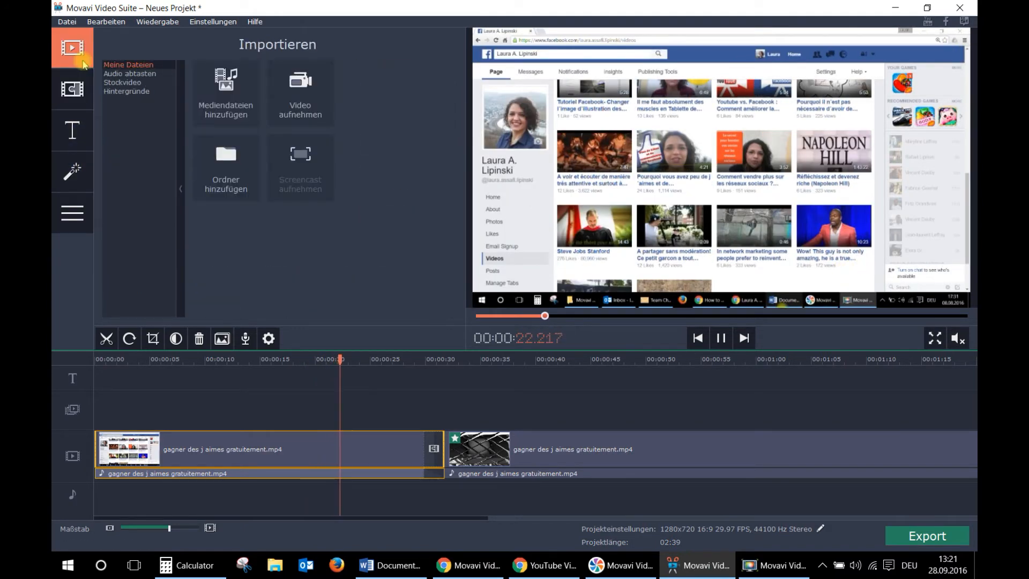
click(721, 338)
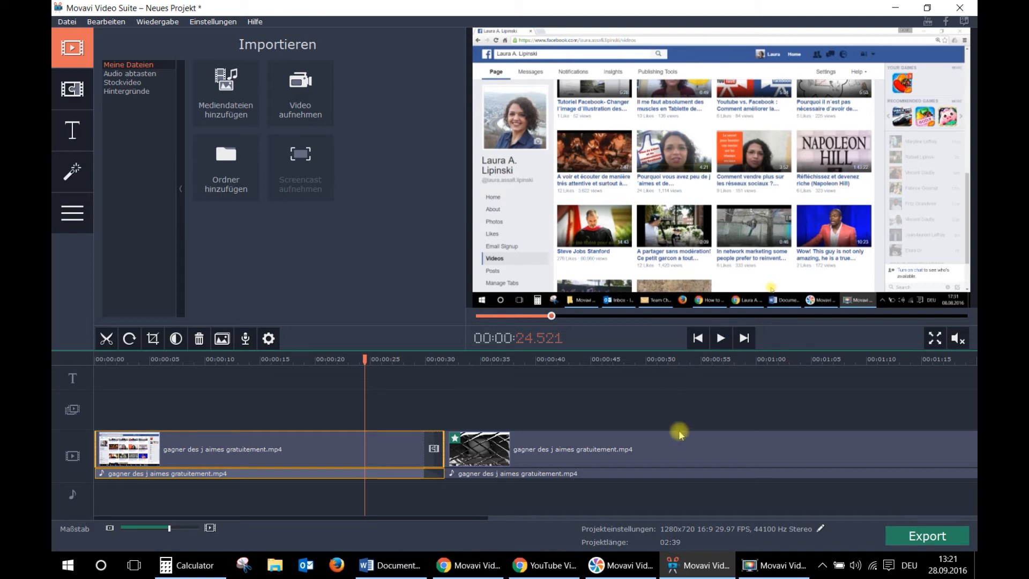
Show the Movavi Video Suite purchase page in the browser and return to the video editor's transitions
click(469, 565)
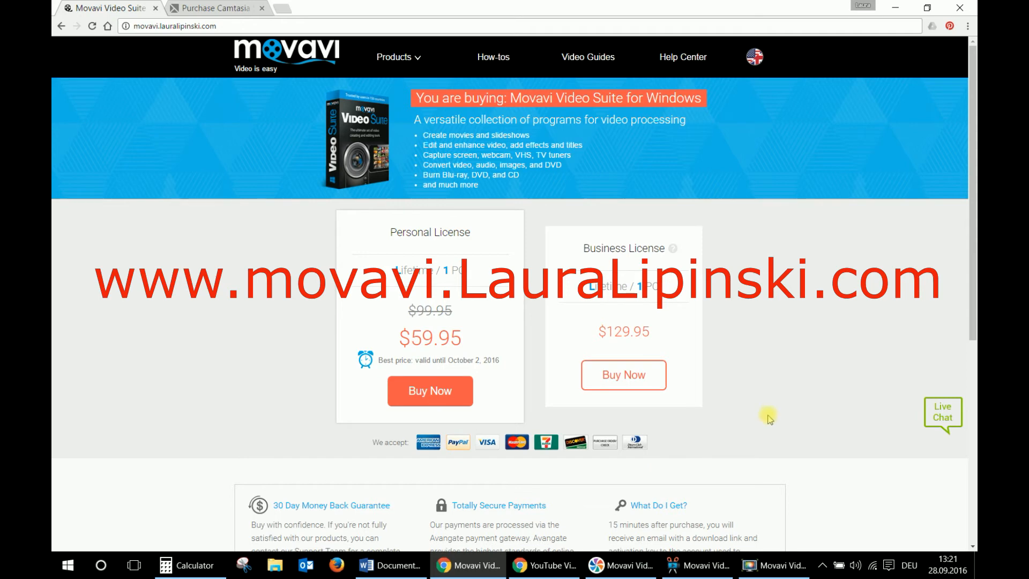
click(779, 566)
click(697, 565)
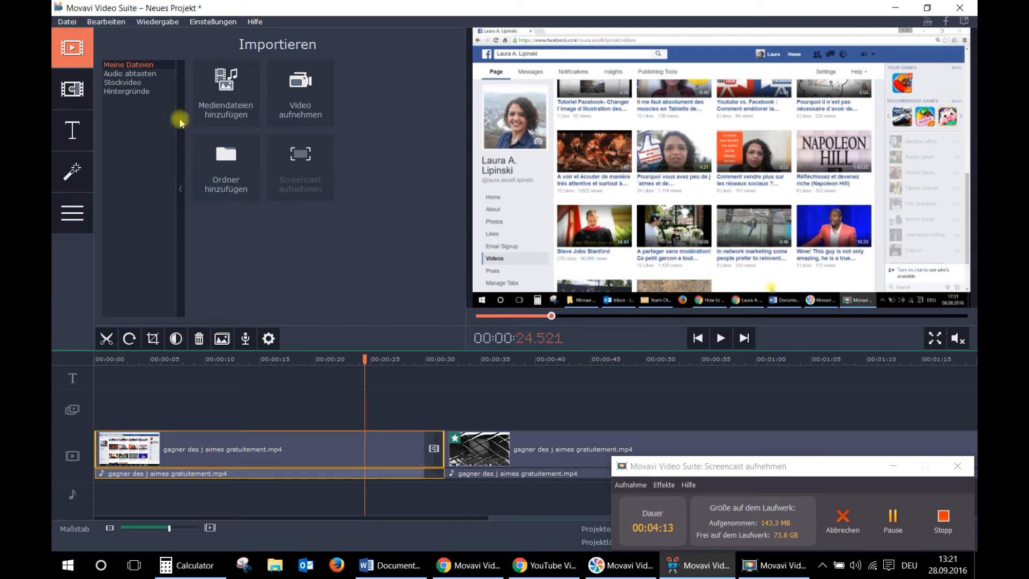
click(79, 94)
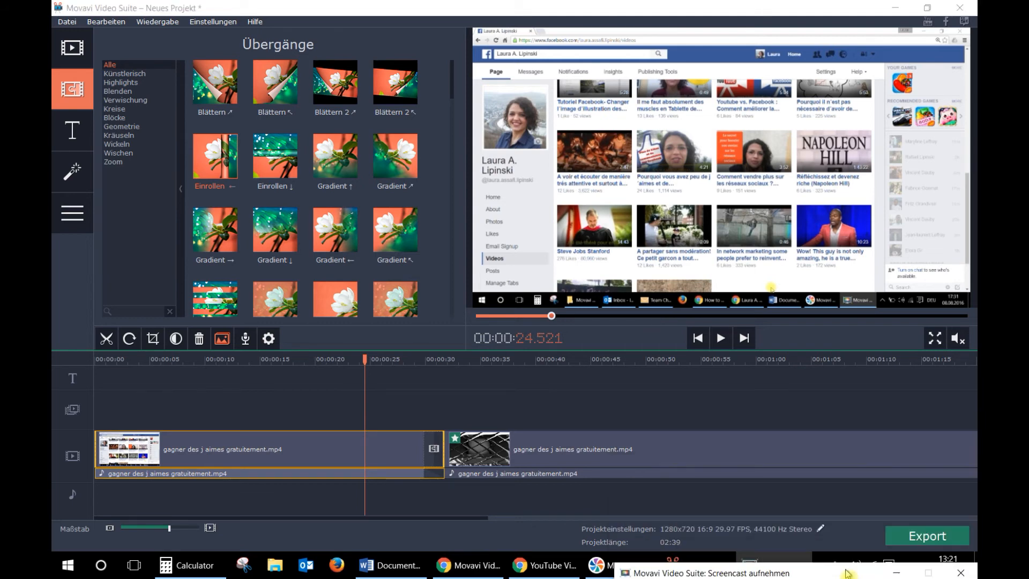
Look through the export options for video, audio only, Apple, Android, other devices and online upload
click(899, 531)
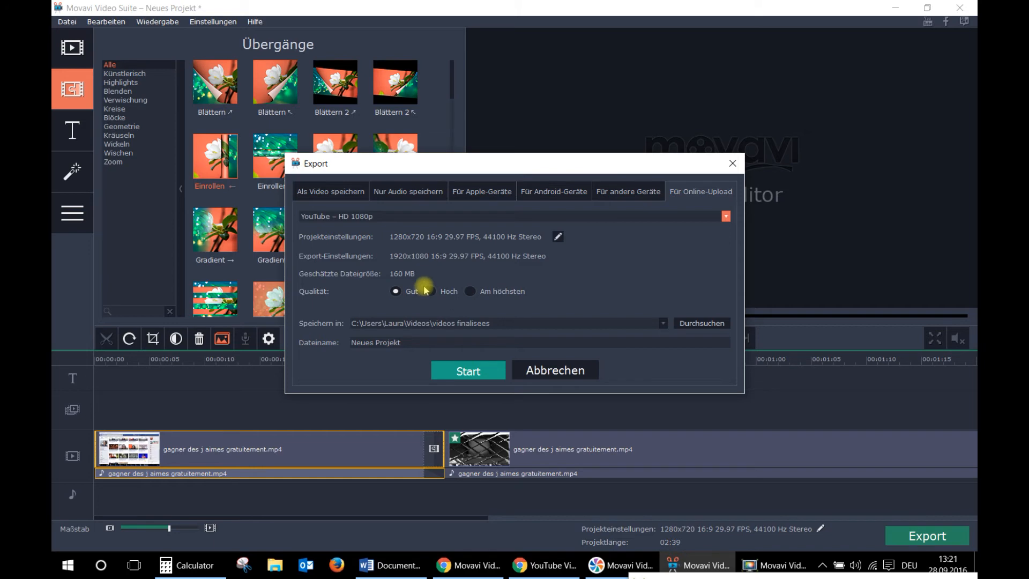
click(323, 191)
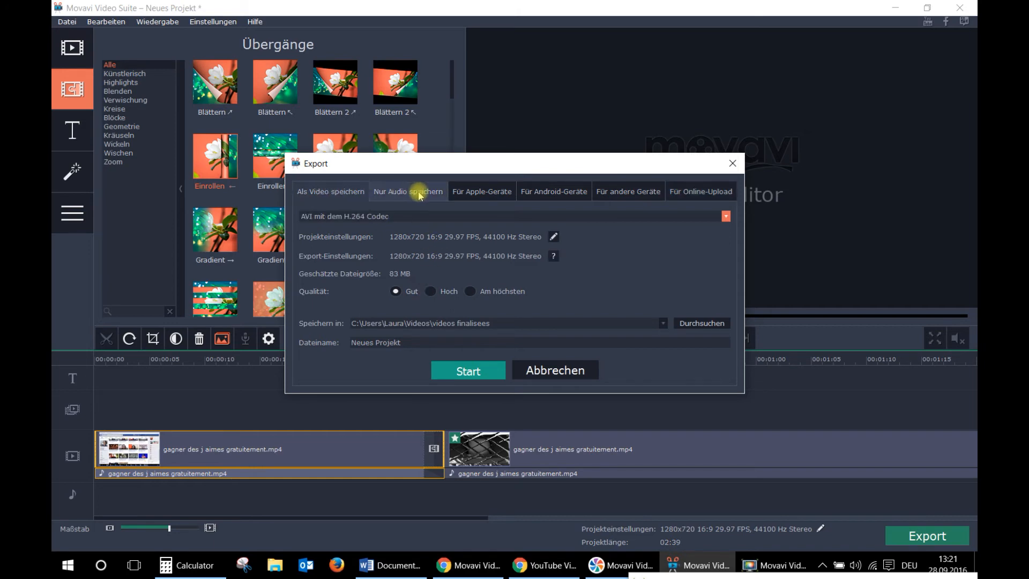
click(419, 193)
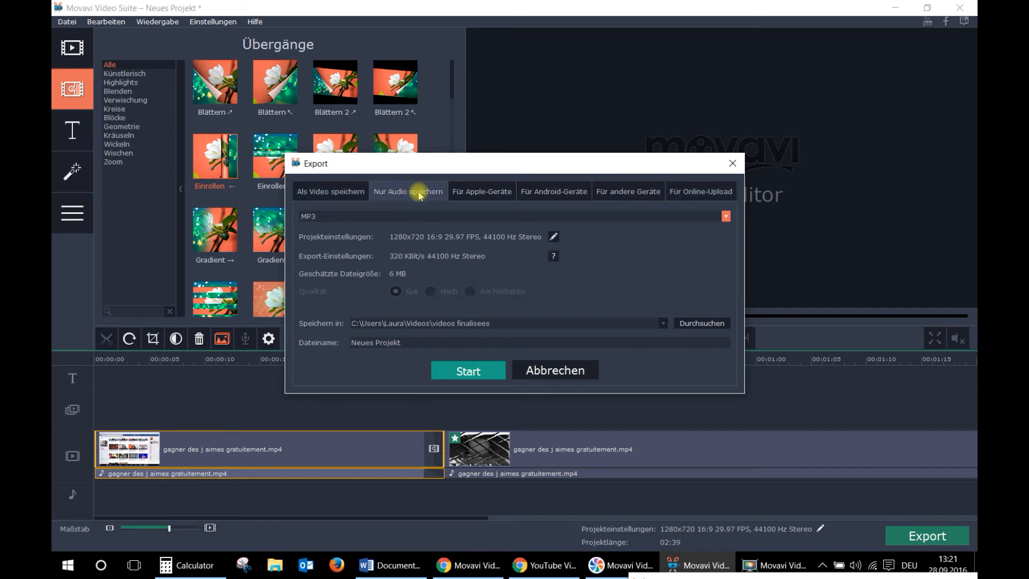
click(499, 196)
click(582, 194)
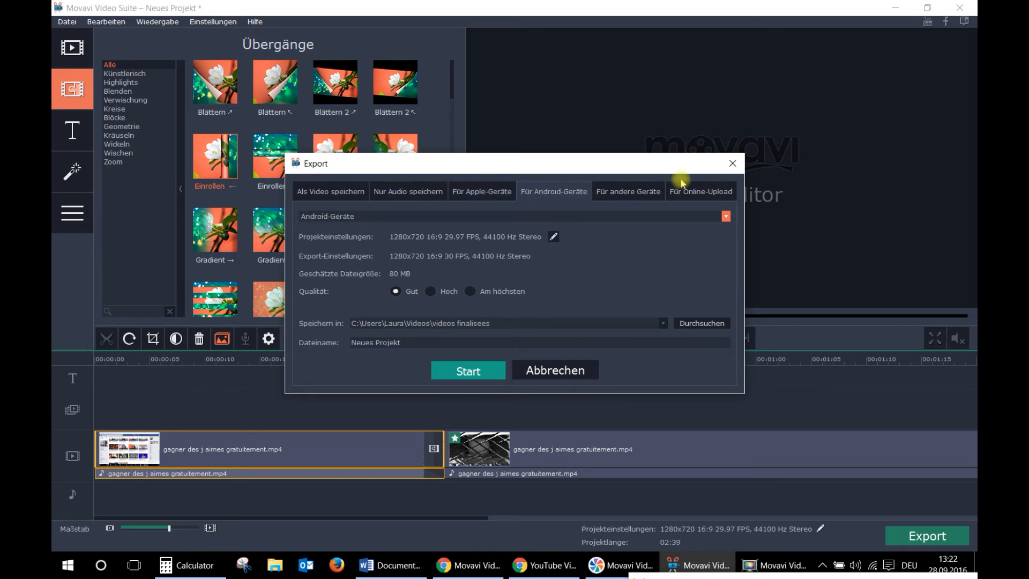
click(621, 194)
click(708, 194)
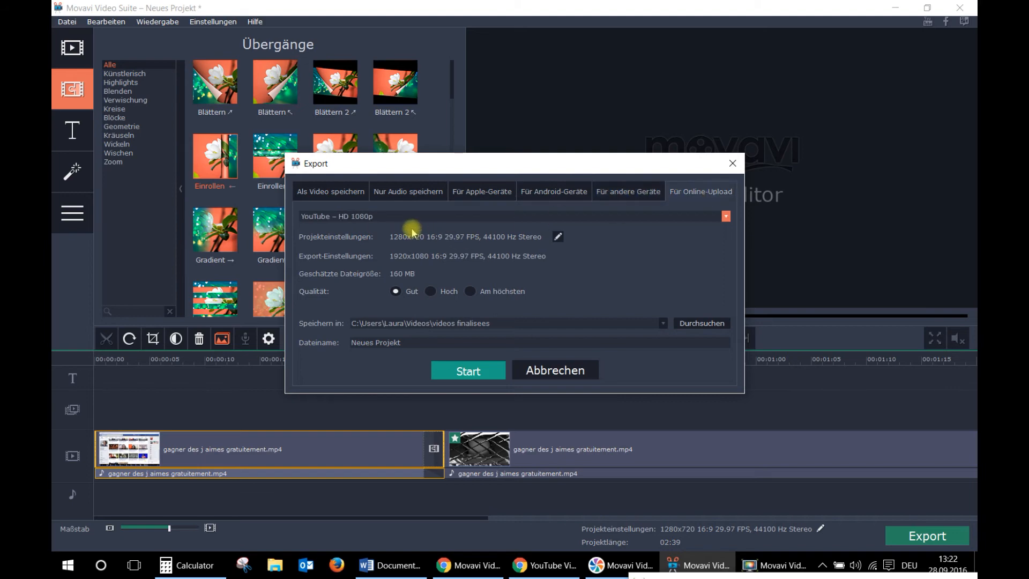
Look through the online upload presets, return to the video export options and cancel the export
click(725, 217)
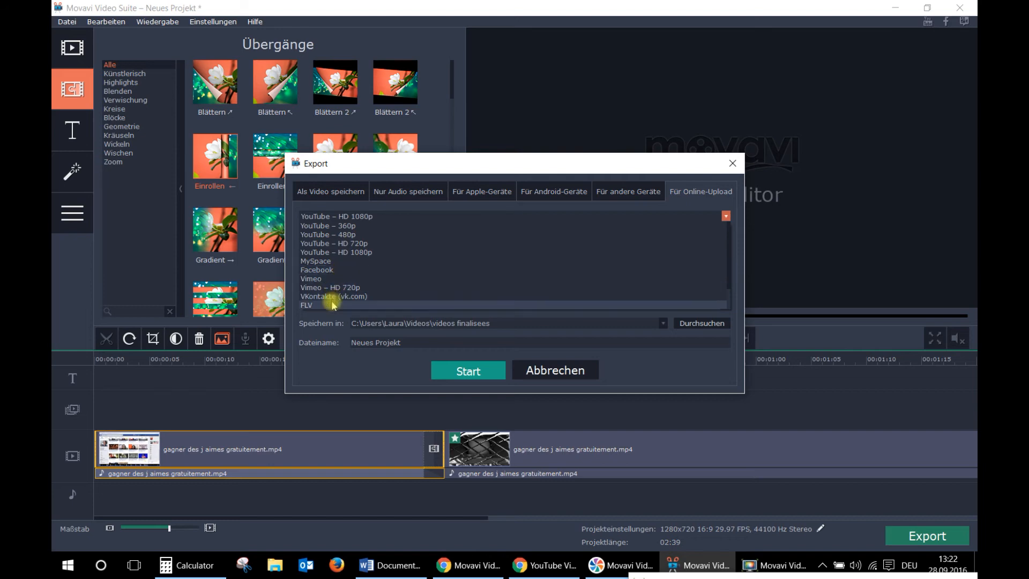
scroll(464, 272, down, 1)
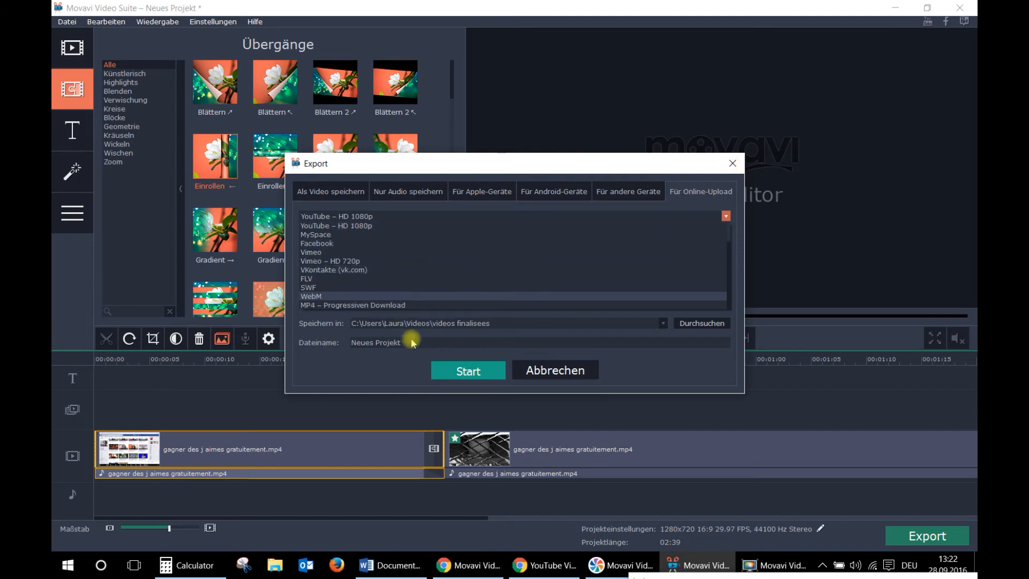
click(311, 193)
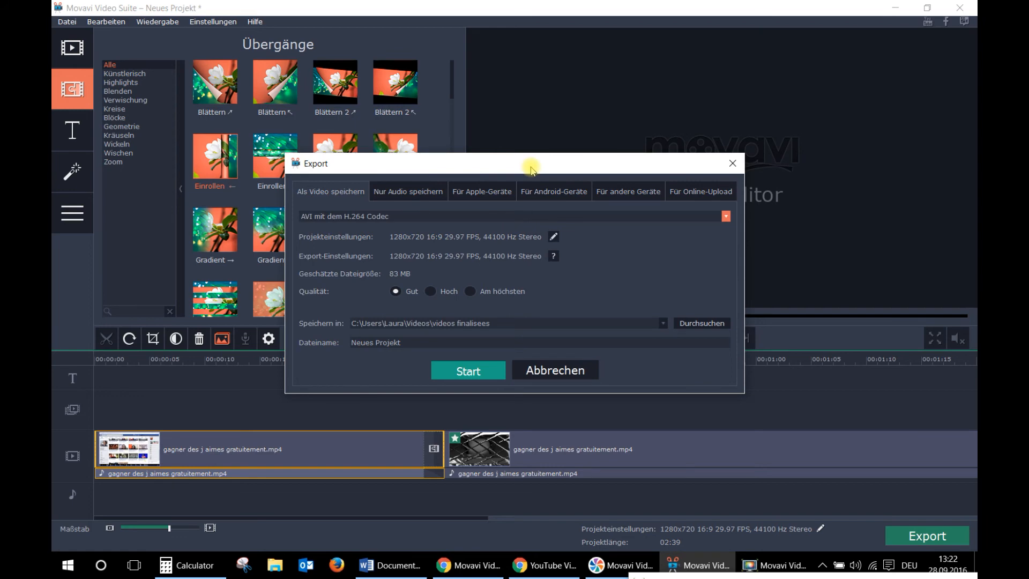
click(572, 371)
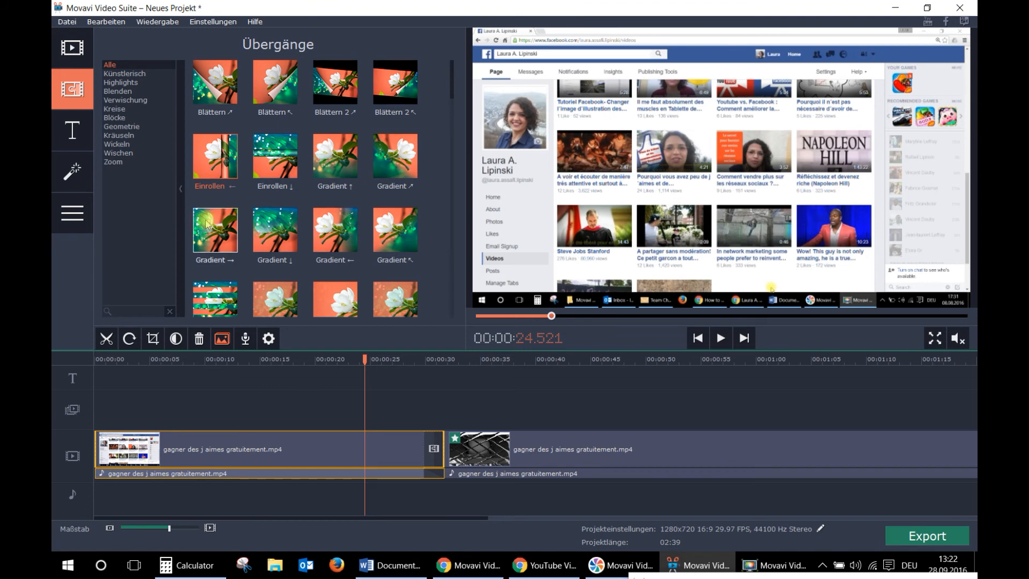
Place the Diamant title on the title track at about 1 second, above the first clip
click(74, 170)
click(81, 134)
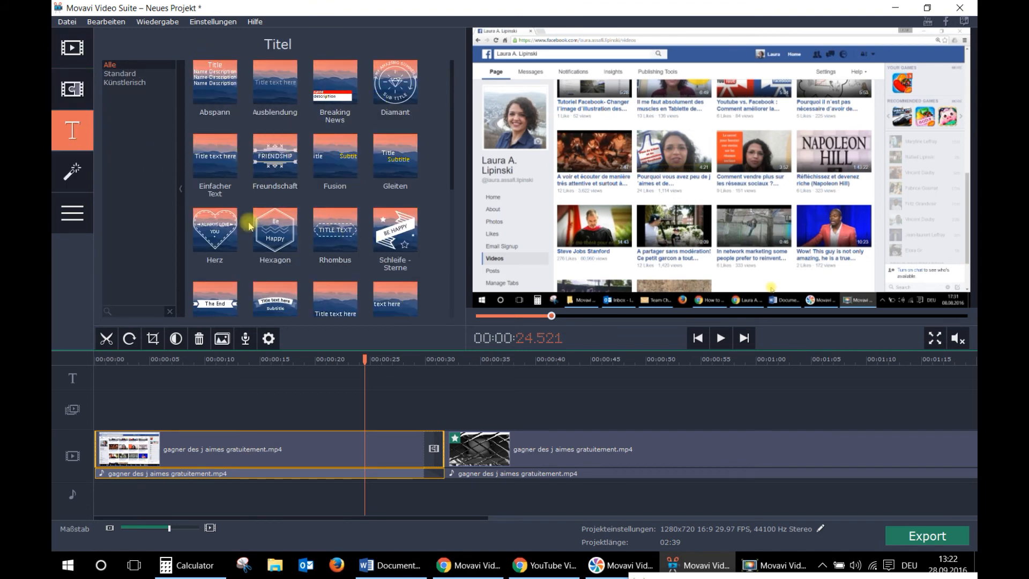
drag(399, 79, 109, 374)
Open the Diamant title for editing, select its upper text and play the video from the start
click(187, 377)
right_click(187, 377)
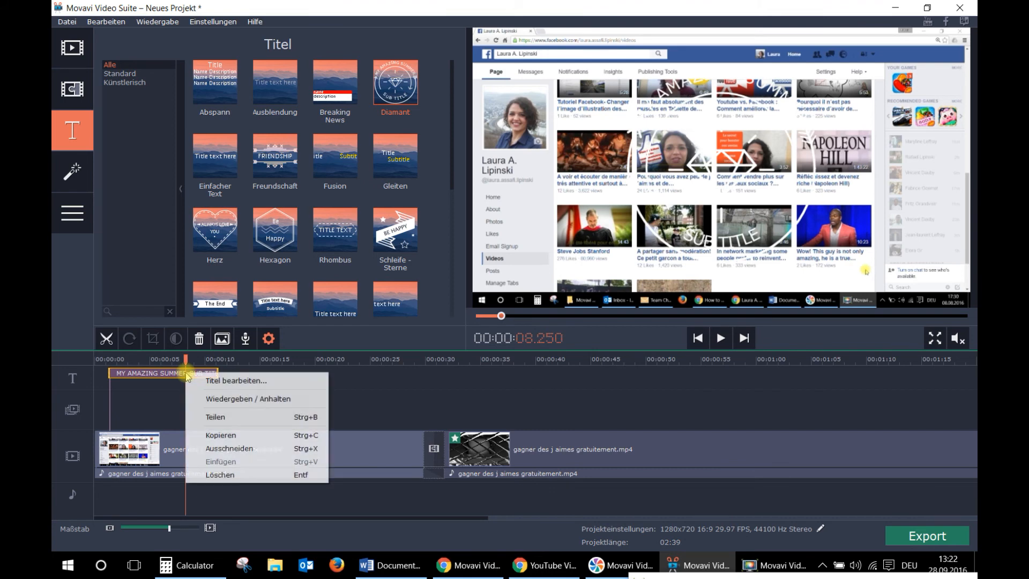
click(209, 378)
click(688, 140)
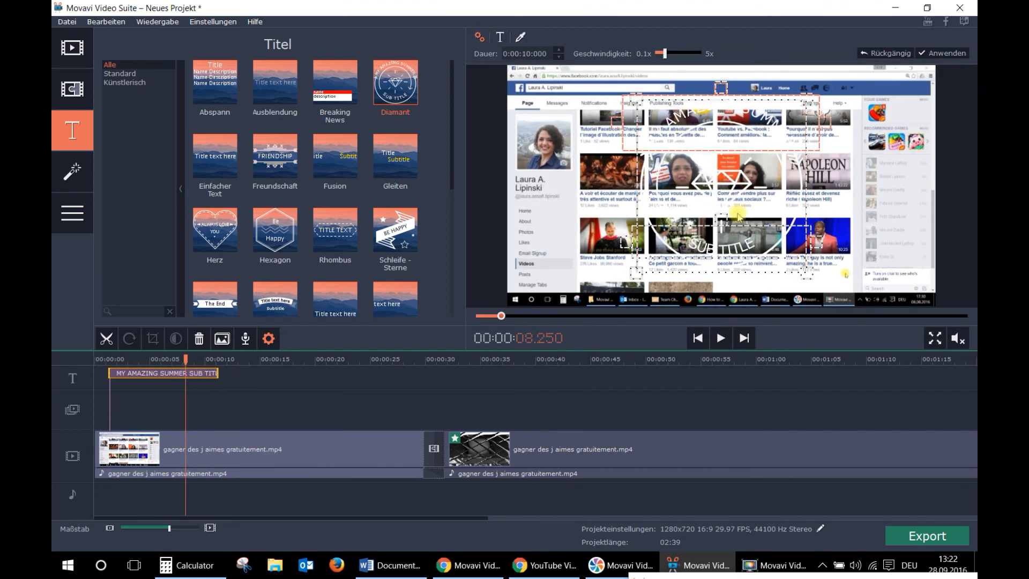
drag(188, 356, 85, 349)
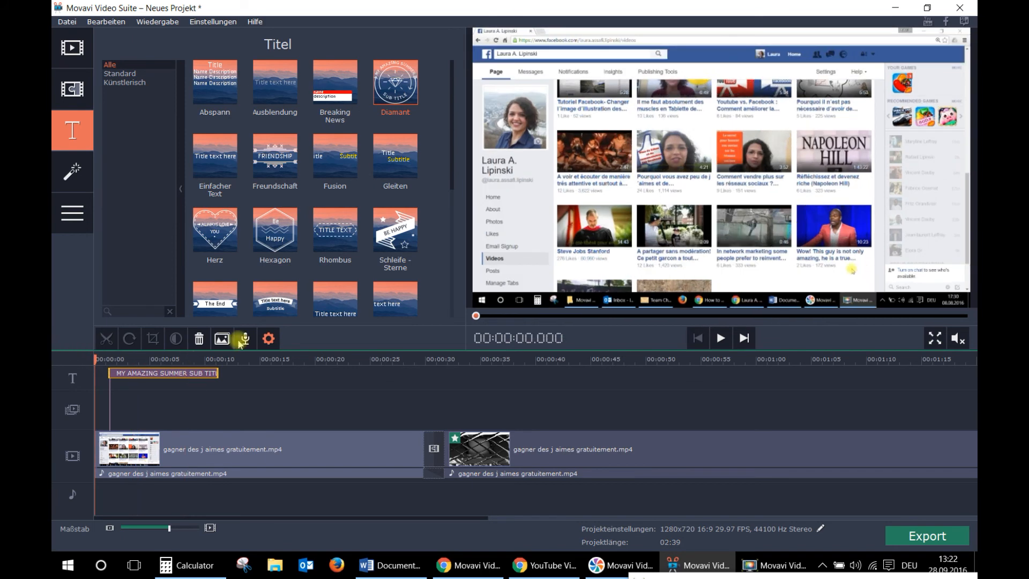
click(720, 337)
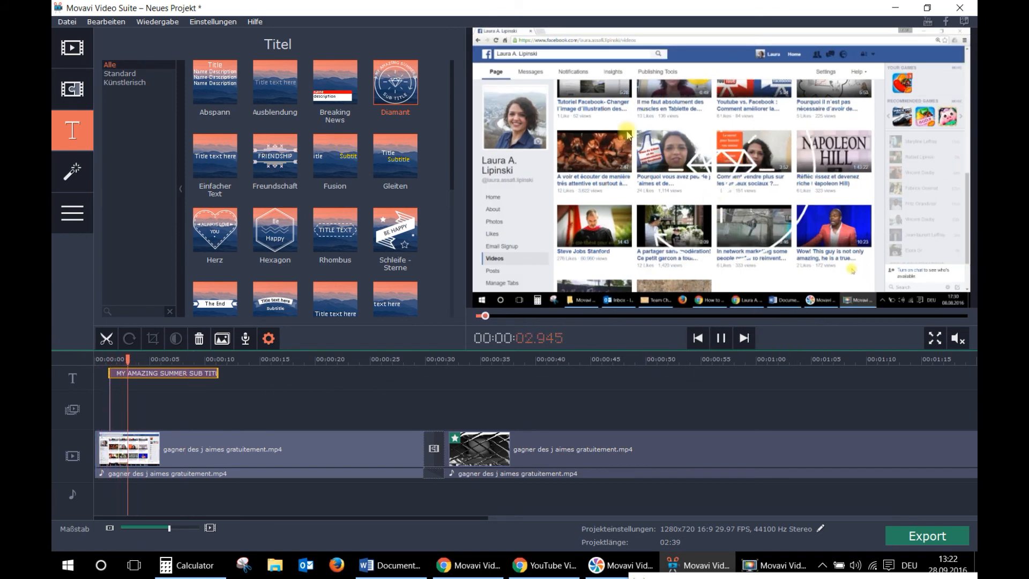
Edit the Diamant title and try several decoration colours, settling on dark orange #af3a11
right_click(135, 374)
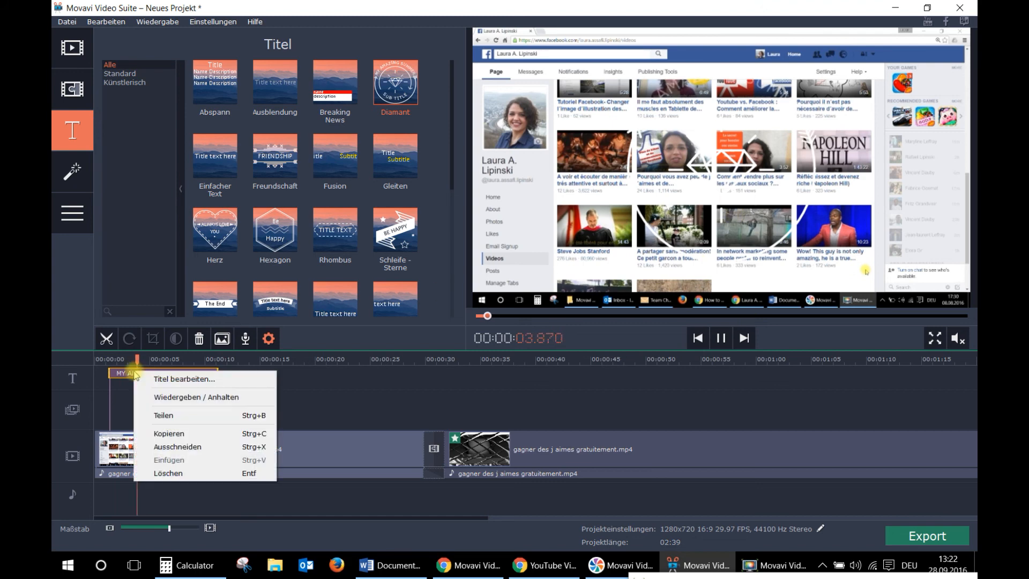
click(145, 379)
click(519, 39)
click(534, 53)
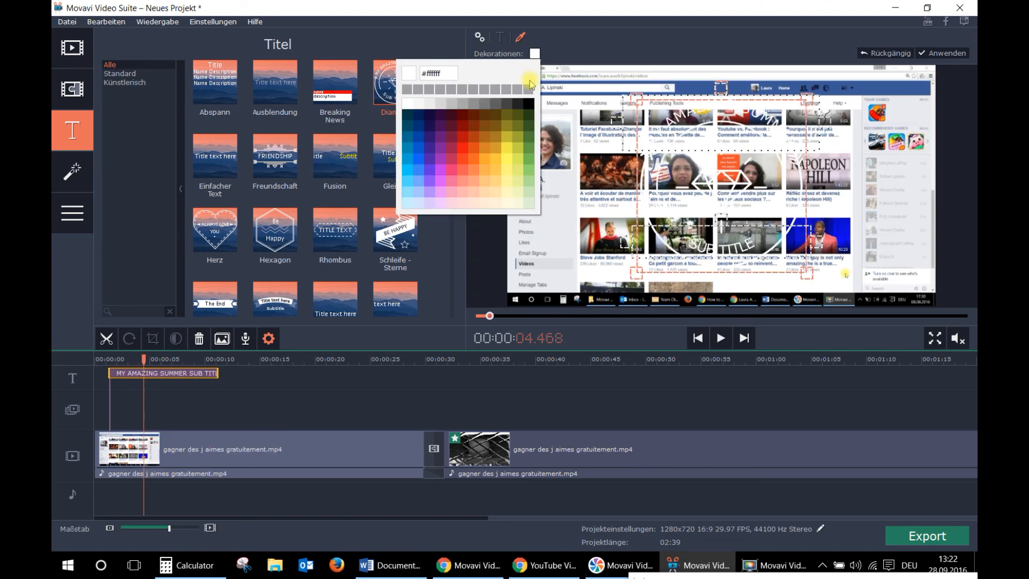
click(449, 141)
click(446, 159)
click(478, 156)
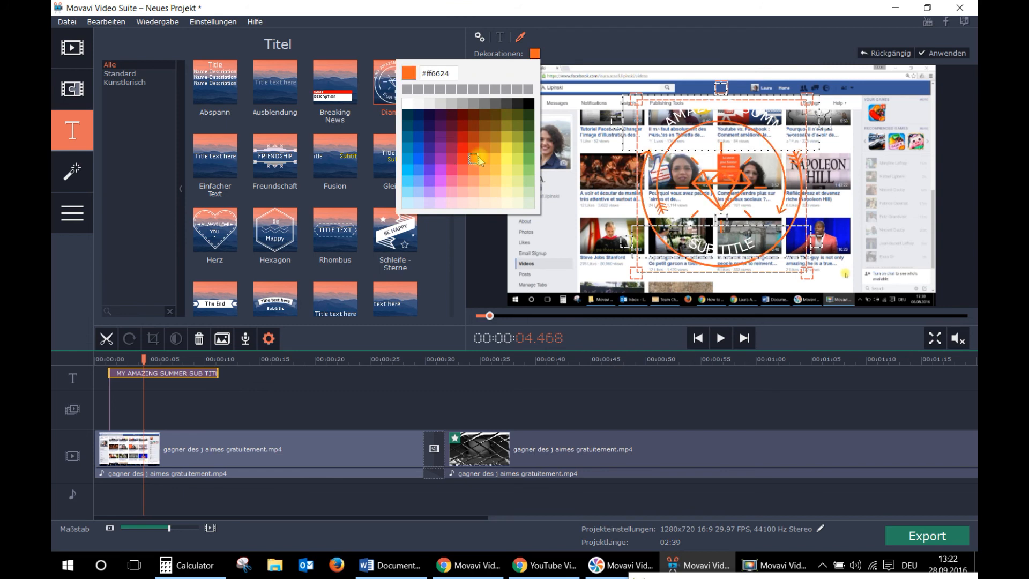
click(510, 158)
click(510, 139)
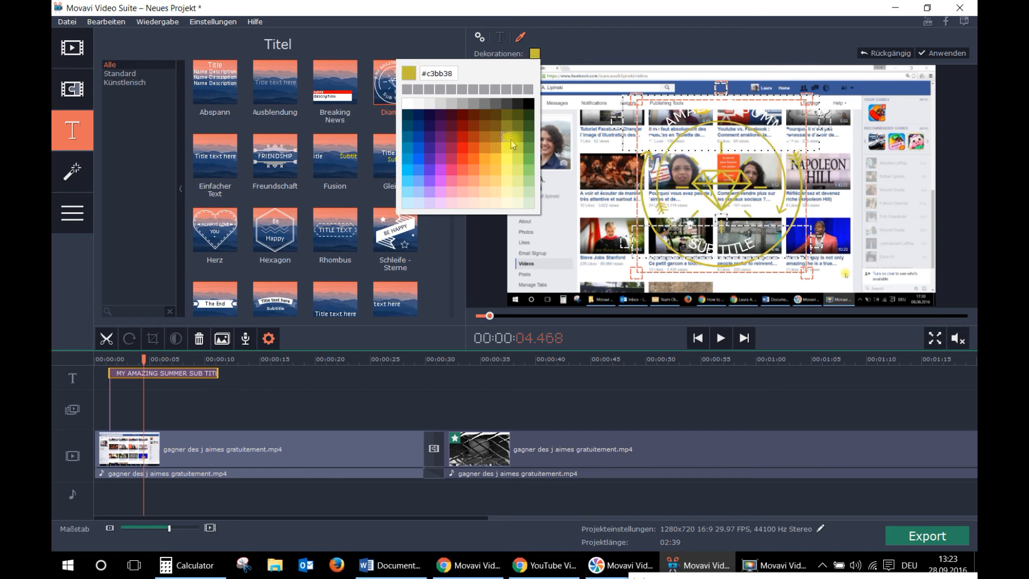
click(478, 139)
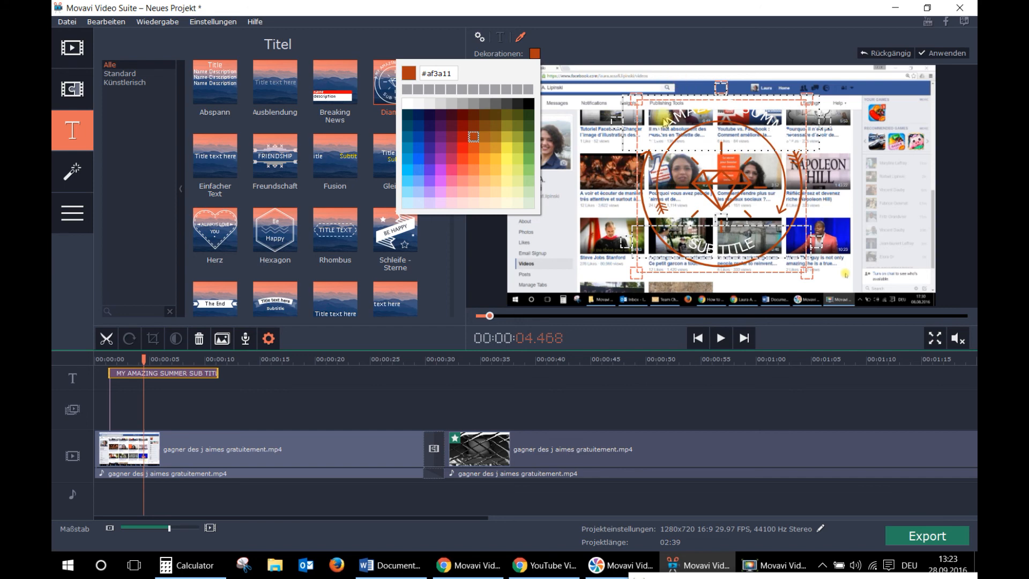
Set the title's upper text colour to light orange #ffc581 and leave title editing
click(664, 121)
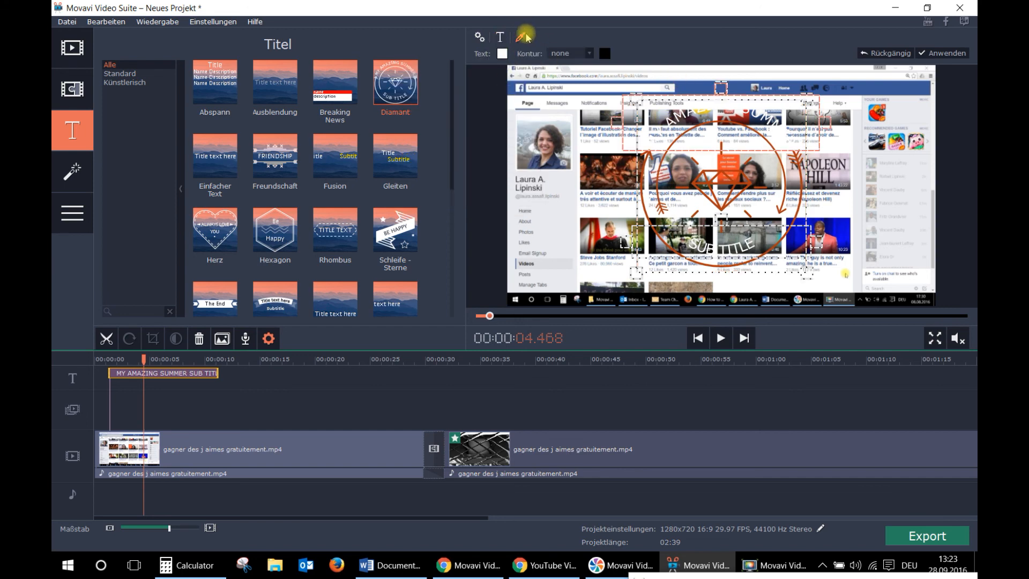
click(502, 53)
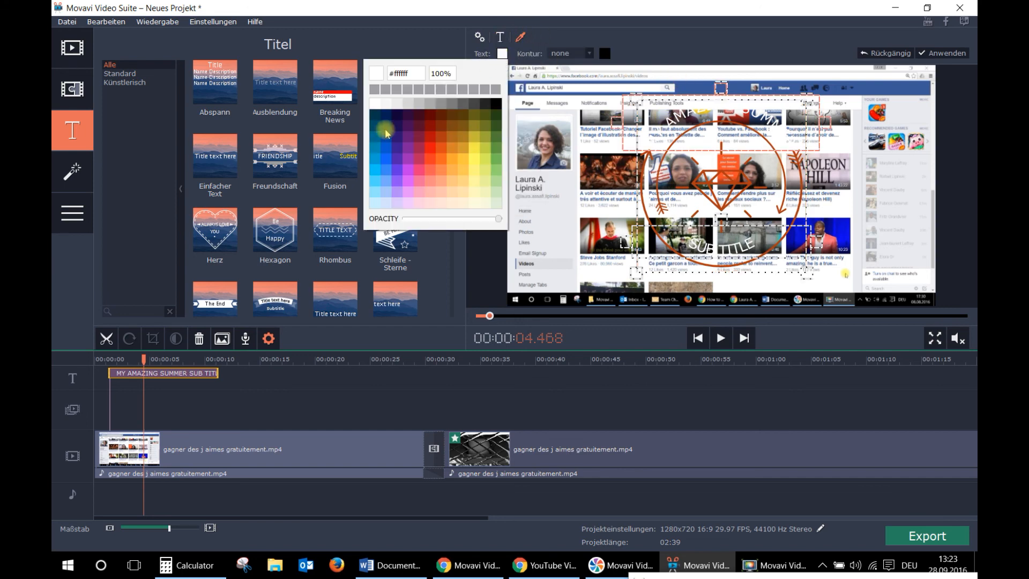
click(384, 127)
click(456, 181)
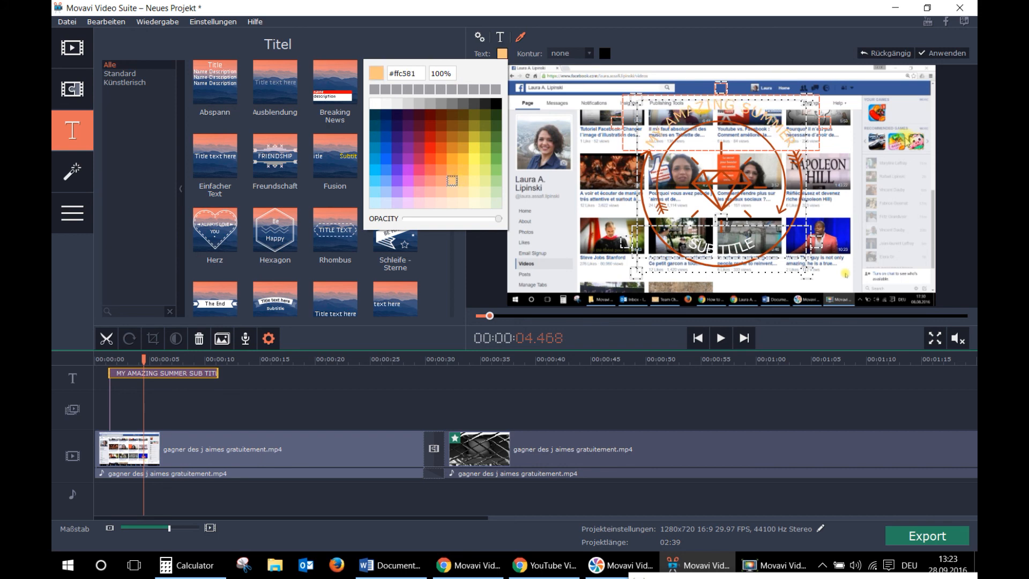
click(500, 390)
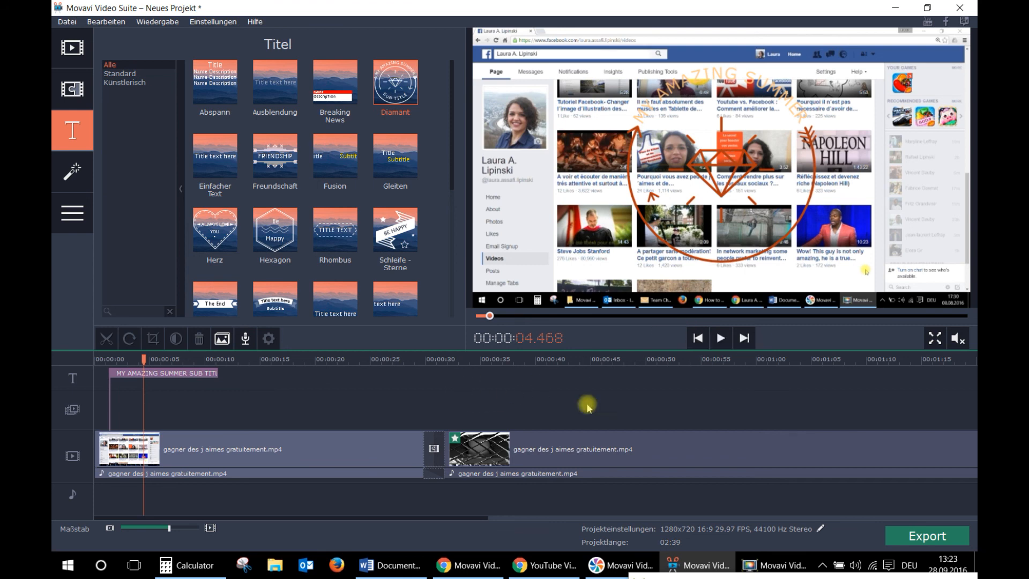
Switch to the Screencast aufnehmen recorder window and reposition it slightly
click(774, 565)
drag(862, 464, 863, 463)
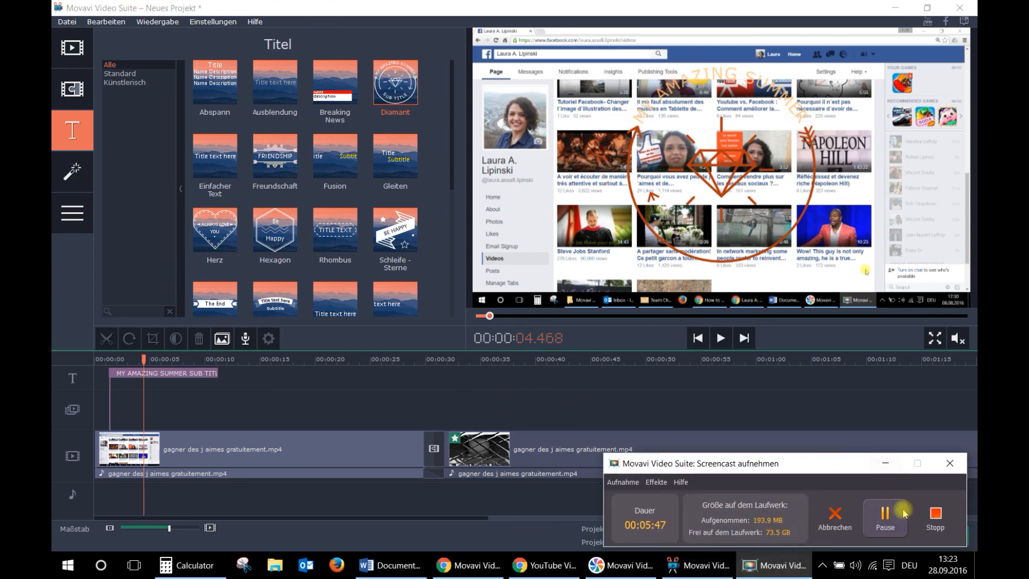